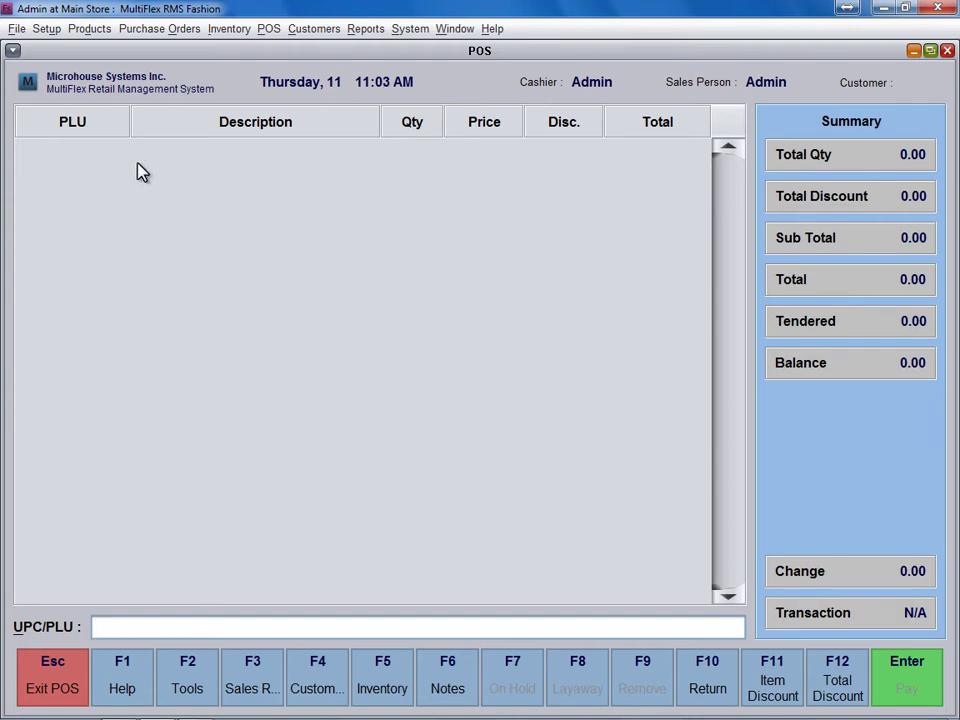
Open the Detailed PO WorkSheet from the Purchase Order List
{"action": "left_click", "coordinate": [155, 29]}
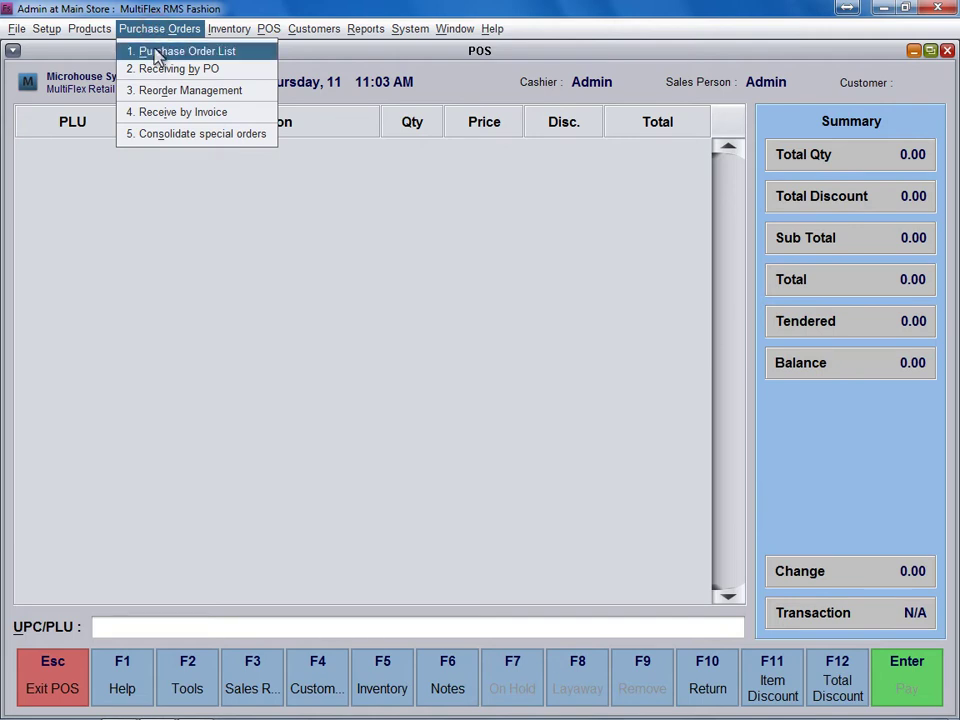
{"action": "left_click", "coordinate": [154, 50]}
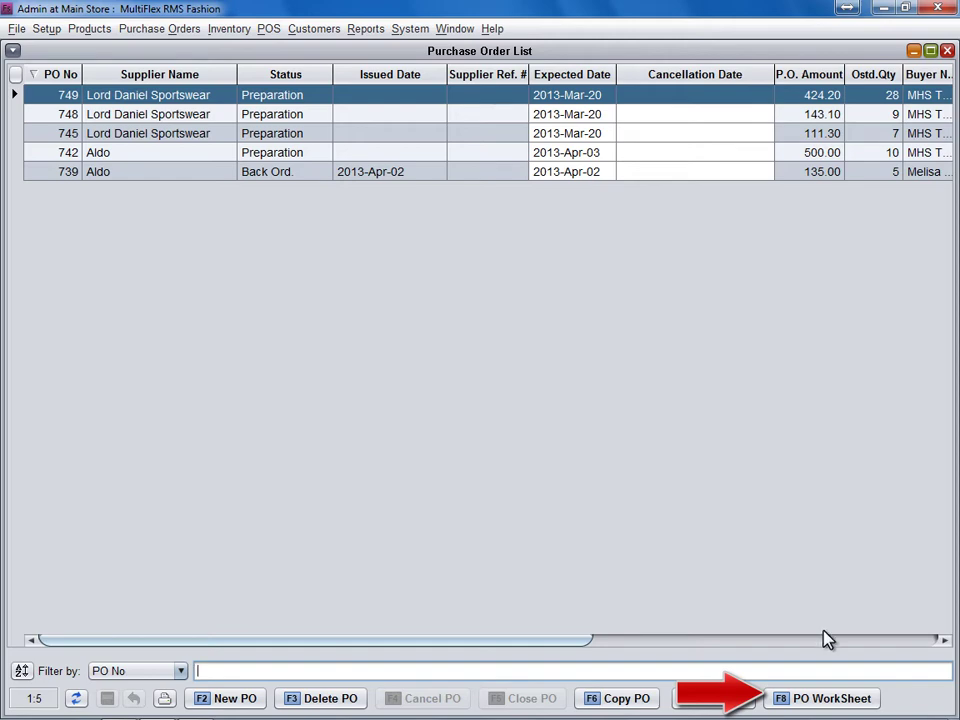
{"action": "left_click", "coordinate": [802, 697]}
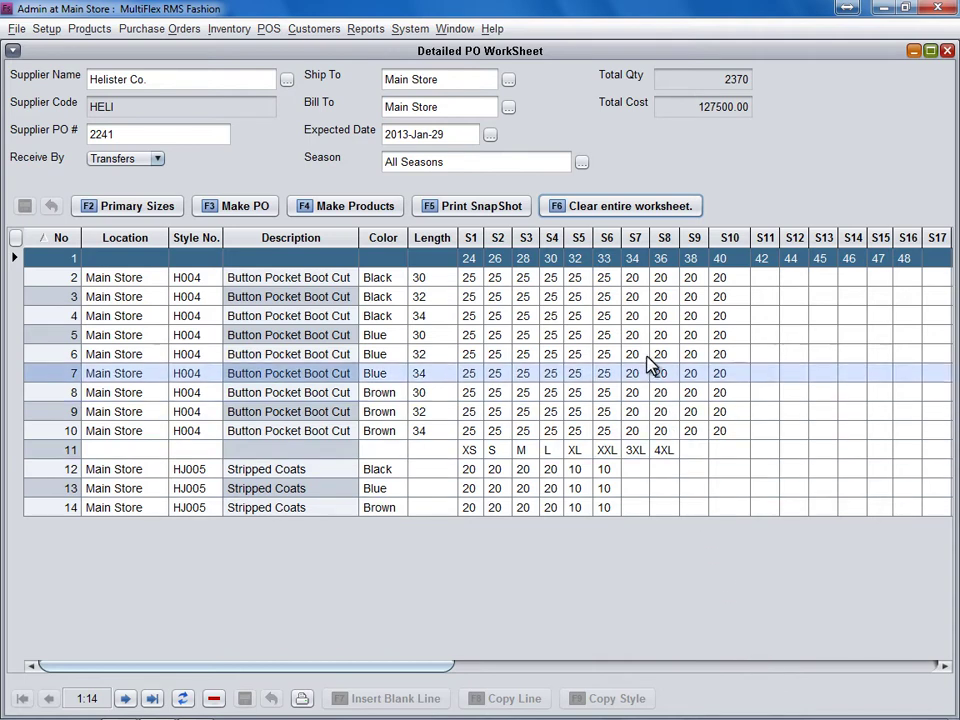
Clear the old worksheet and enter supplier Mavi with supplier PO 2245
{"action": "left_click", "coordinate": [615, 212]}
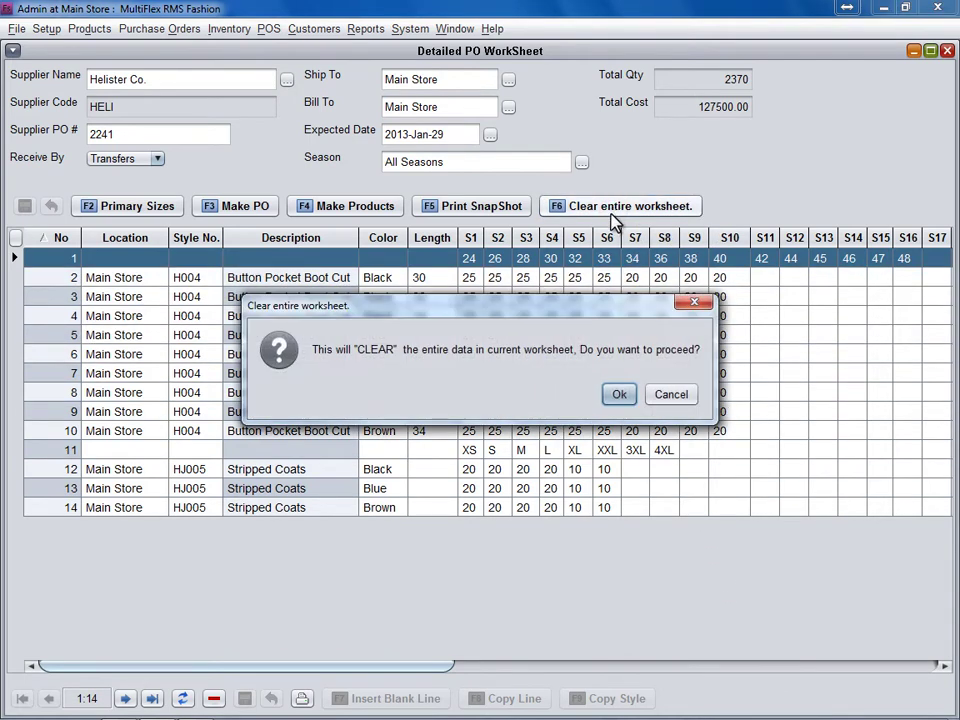
{"action": "left_click", "coordinate": [619, 394]}
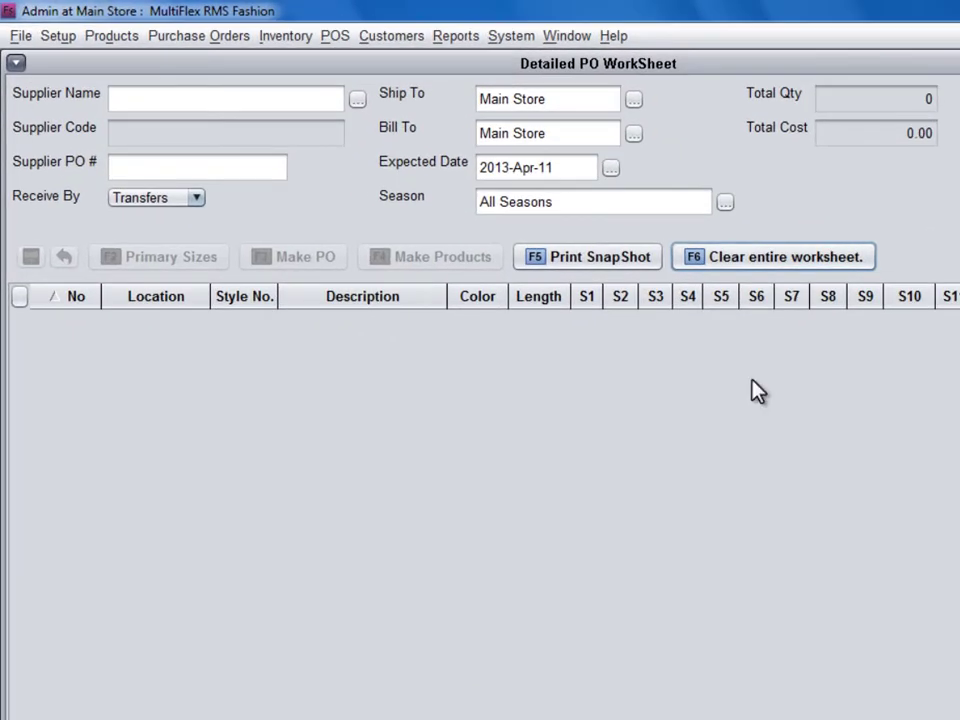
{"action": "left_click", "coordinate": [168, 102]}
{"action": "type", "text": "M"}
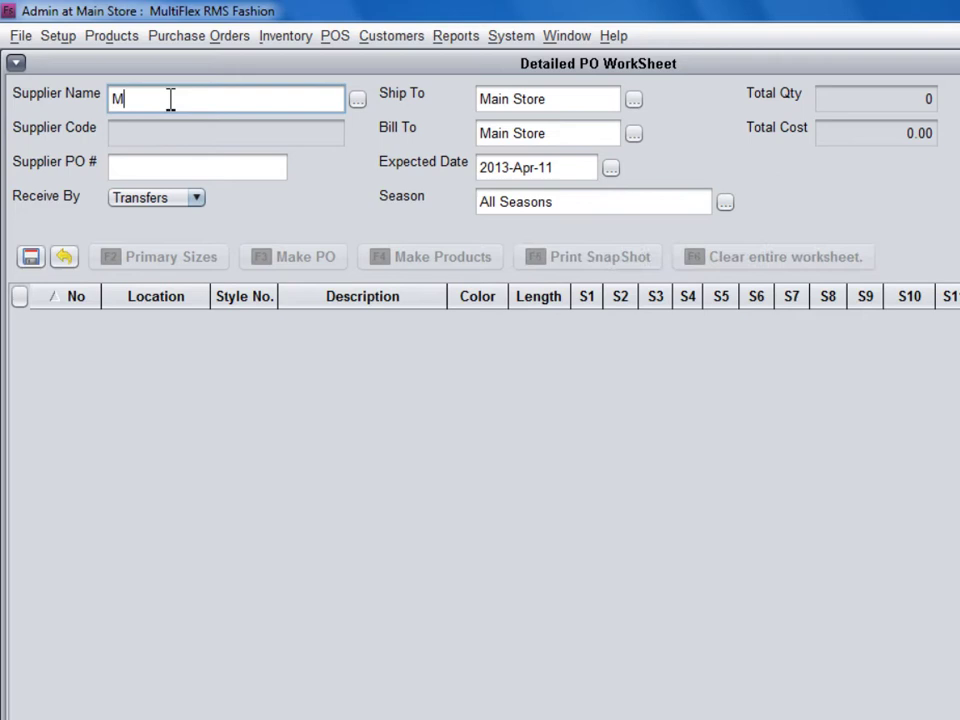
{"action": "type", "text": "avi Jeans"}
{"action": "left_click", "coordinate": [171, 165]}
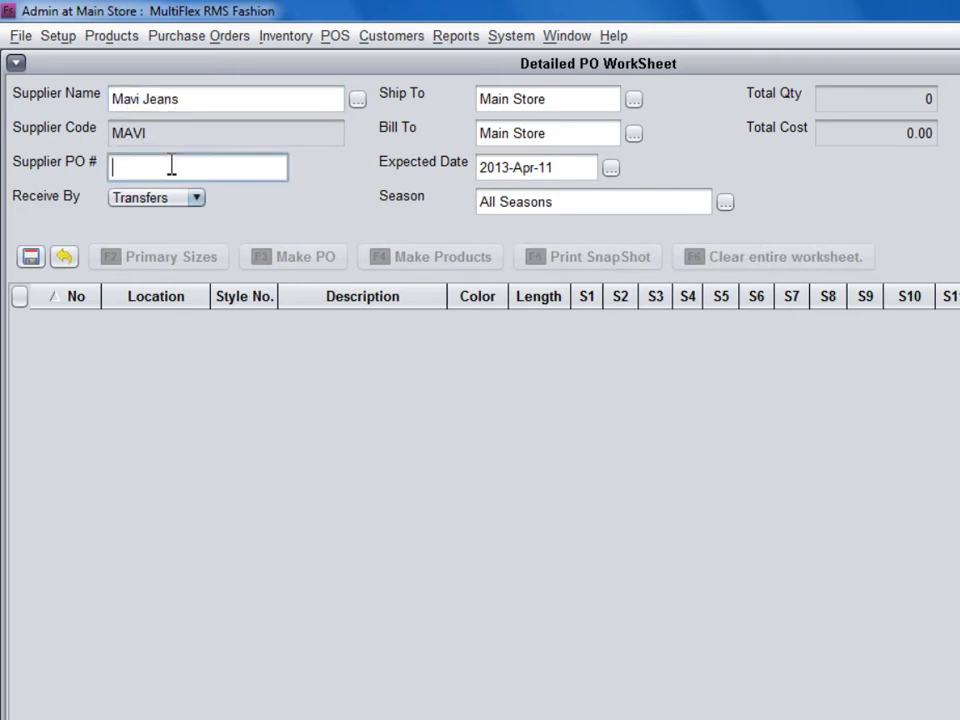
{"action": "type", "text": "2245"}
Set Receive By to Direct Ship, keep All Seasons, and save the header
{"action": "left_click", "coordinate": [196, 198]}
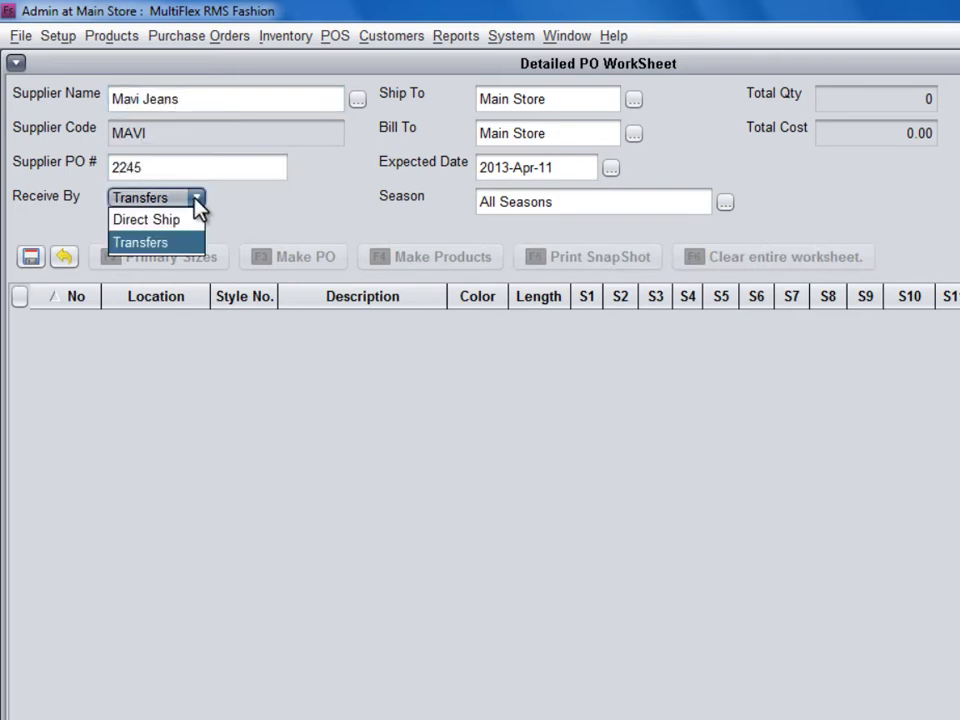
{"action": "left_click", "coordinate": [193, 220]}
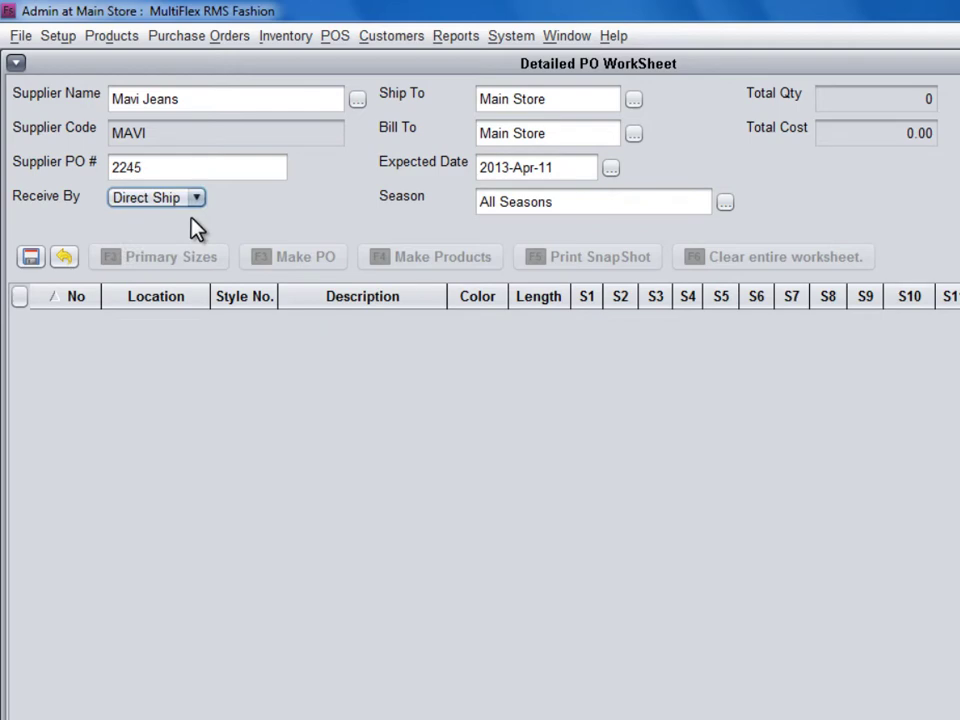
{"action": "left_click", "coordinate": [725, 204]}
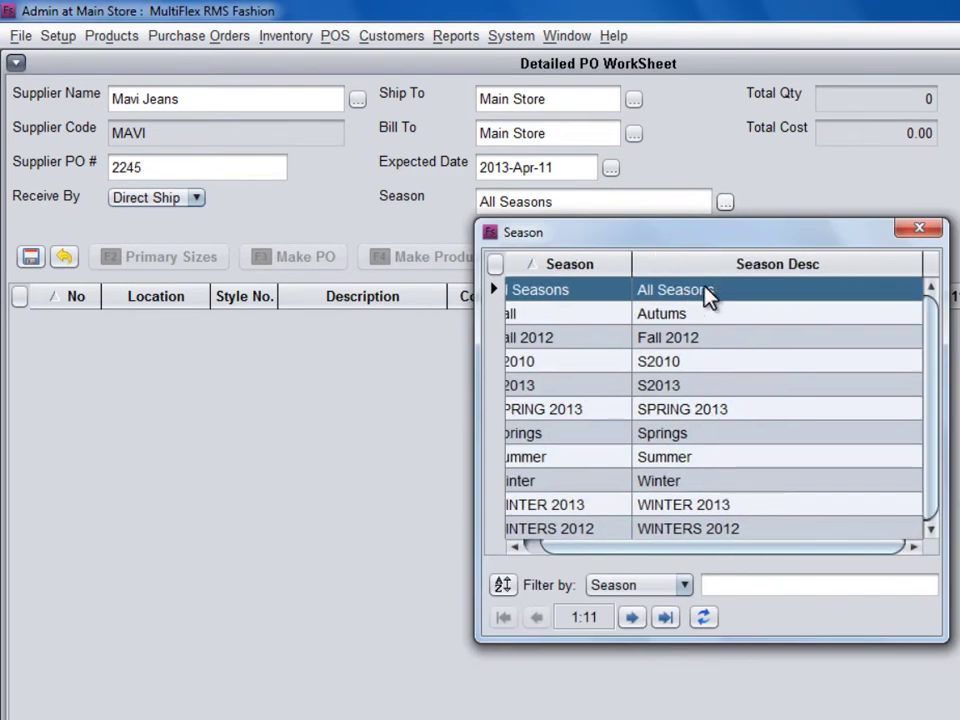
{"action": "double_click", "coordinate": [708, 292]}
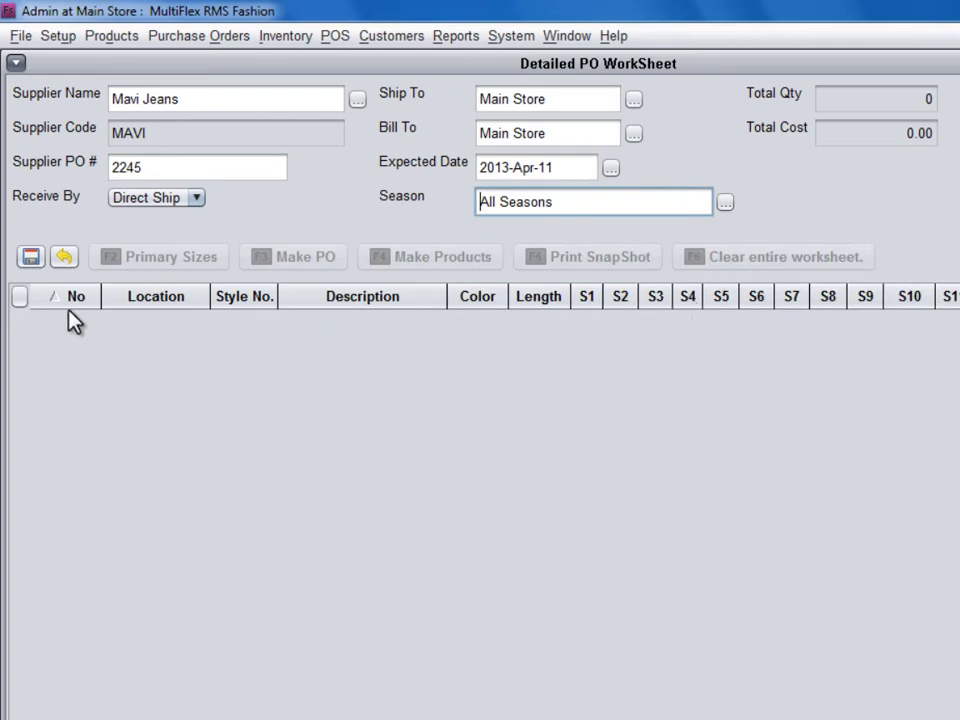
{"action": "left_click", "coordinate": [25, 215]}
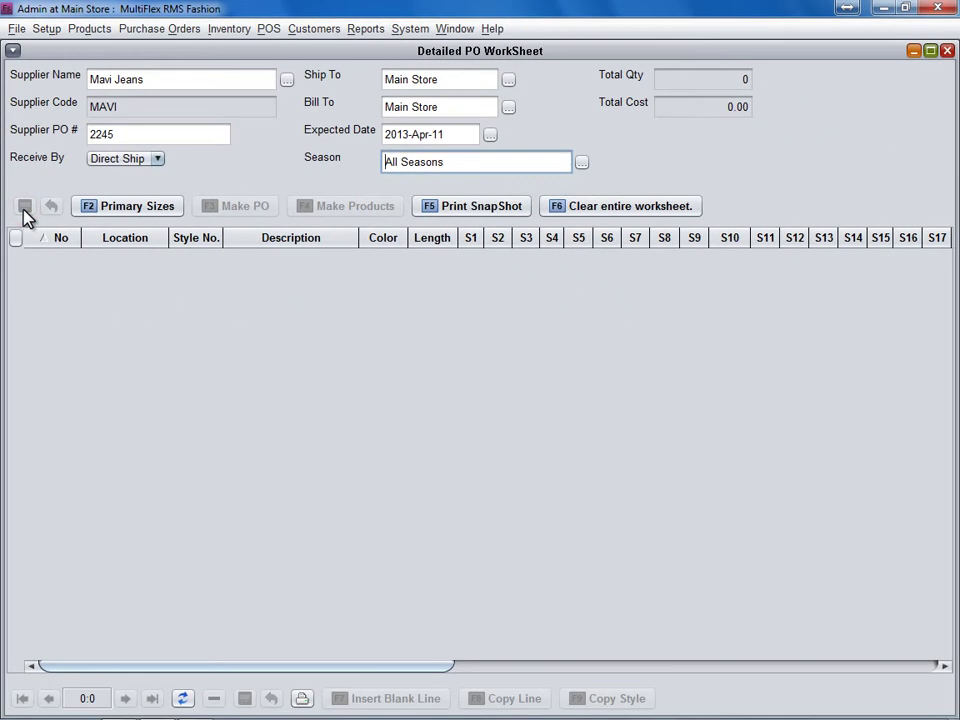
Add a Jeans Waist primary size line to the worksheet
{"action": "left_click", "coordinate": [88, 220]}
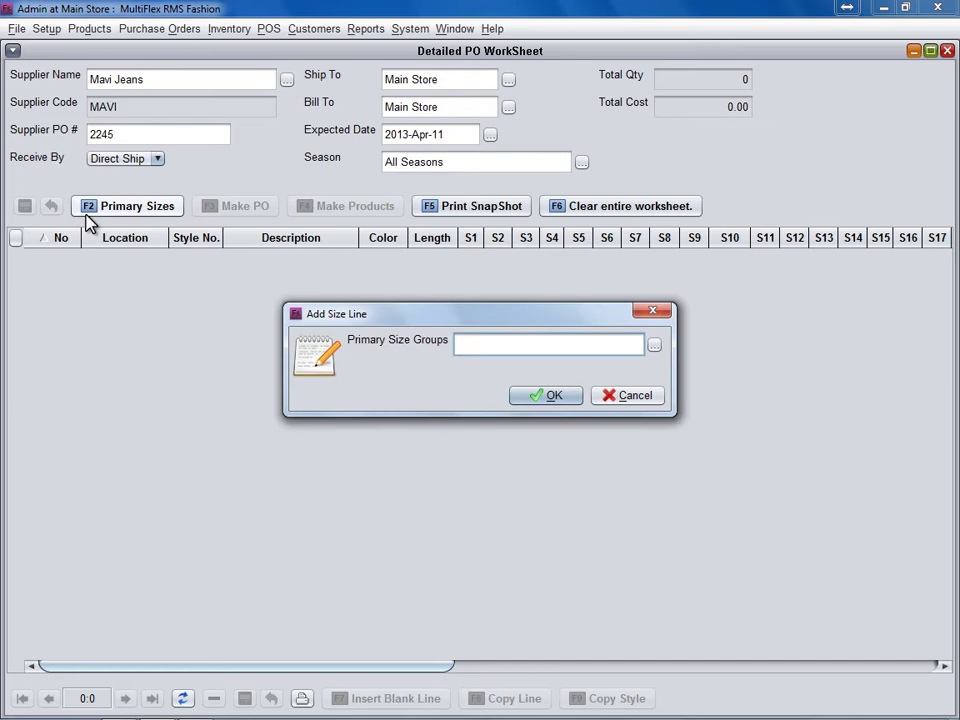
{"action": "left_click", "coordinate": [654, 345]}
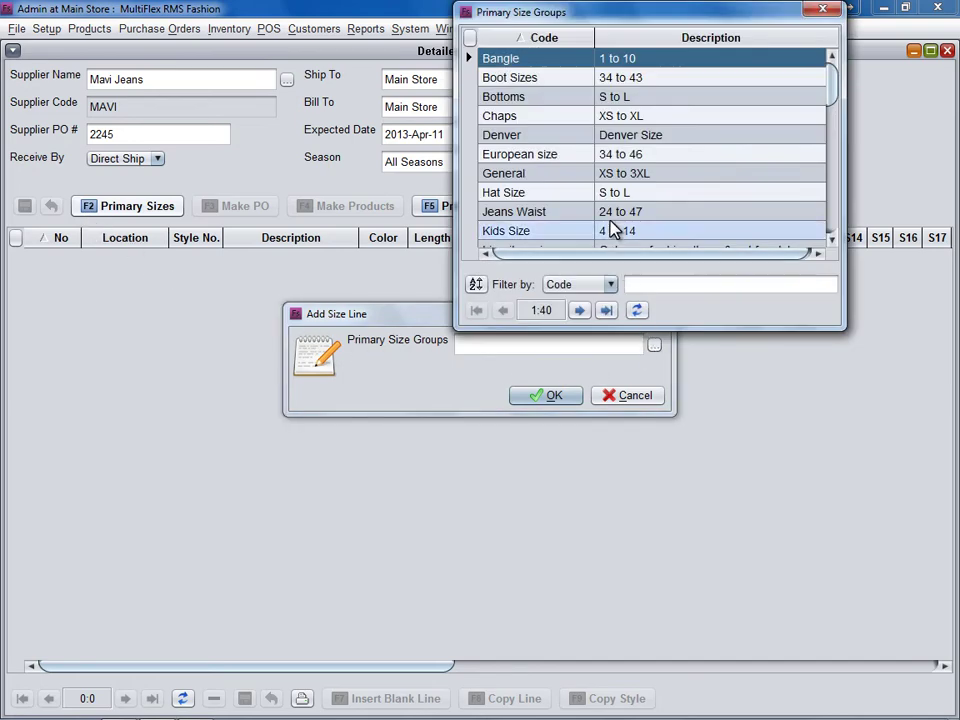
{"action": "double_click", "coordinate": [613, 212]}
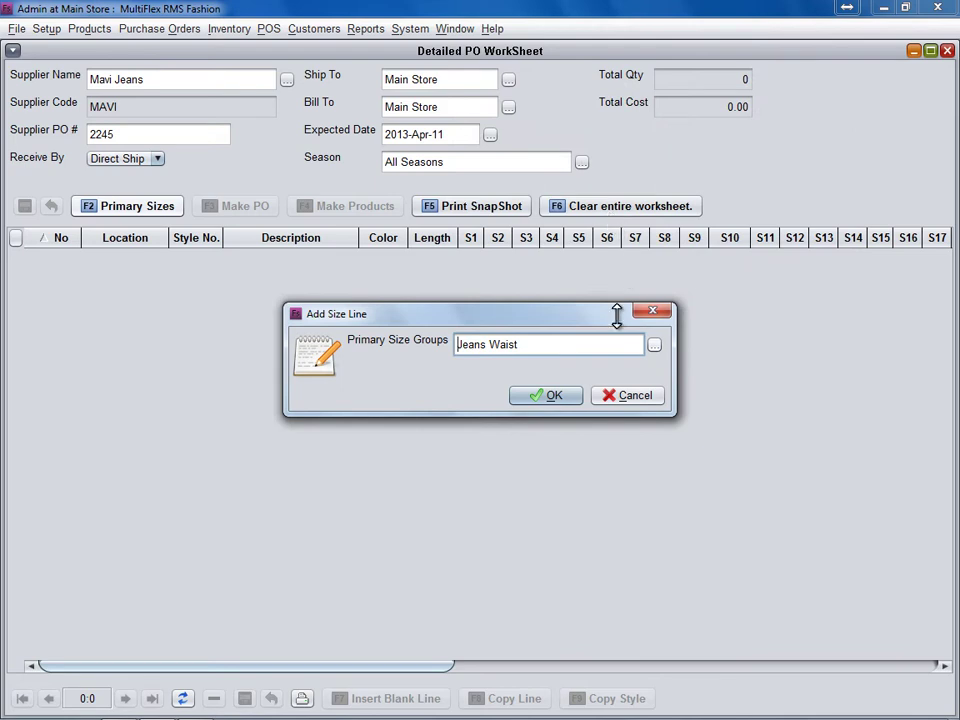
{"action": "left_click", "coordinate": [553, 395]}
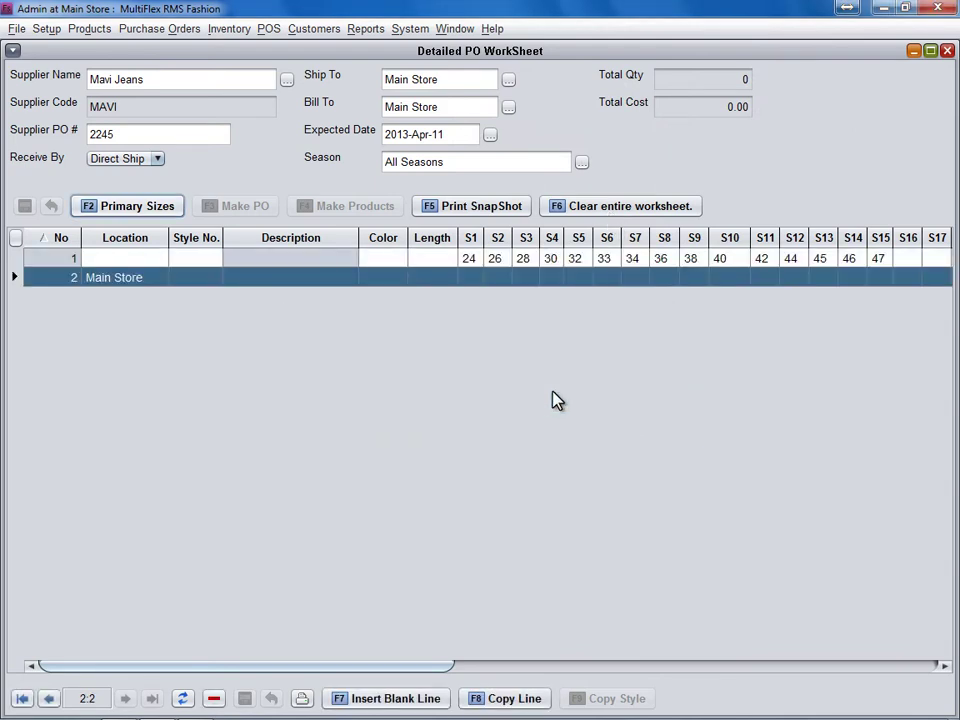
Set row 2 to style 501 Mavi faded Jean, colour Black, length 30
{"action": "left_click", "coordinate": [216, 280]}
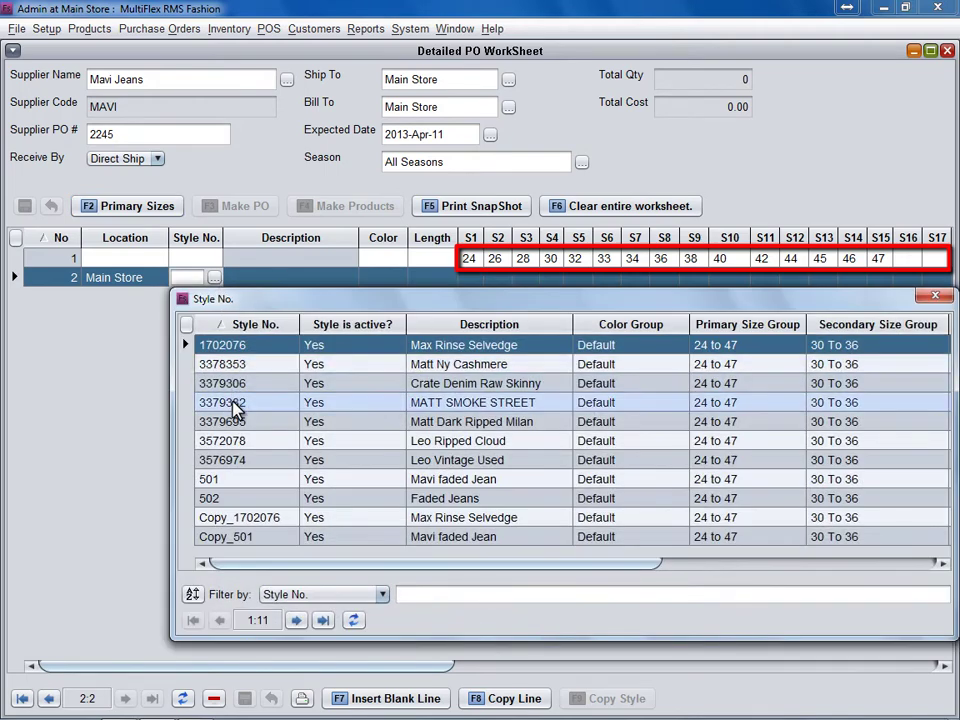
{"action": "double_click", "coordinate": [224, 484]}
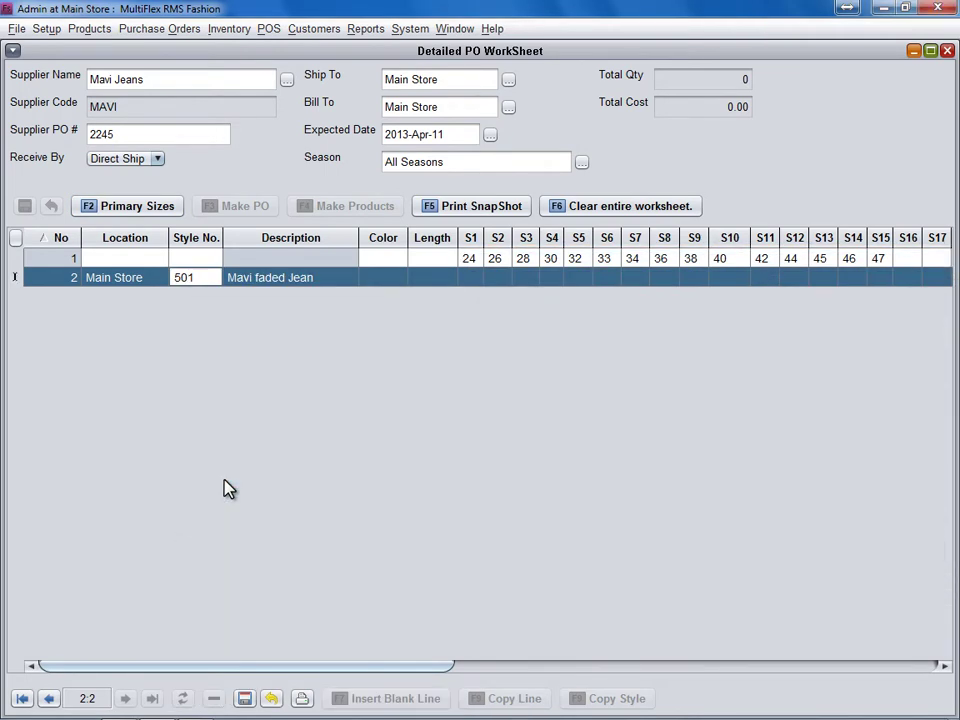
{"action": "left_click", "coordinate": [395, 280]}
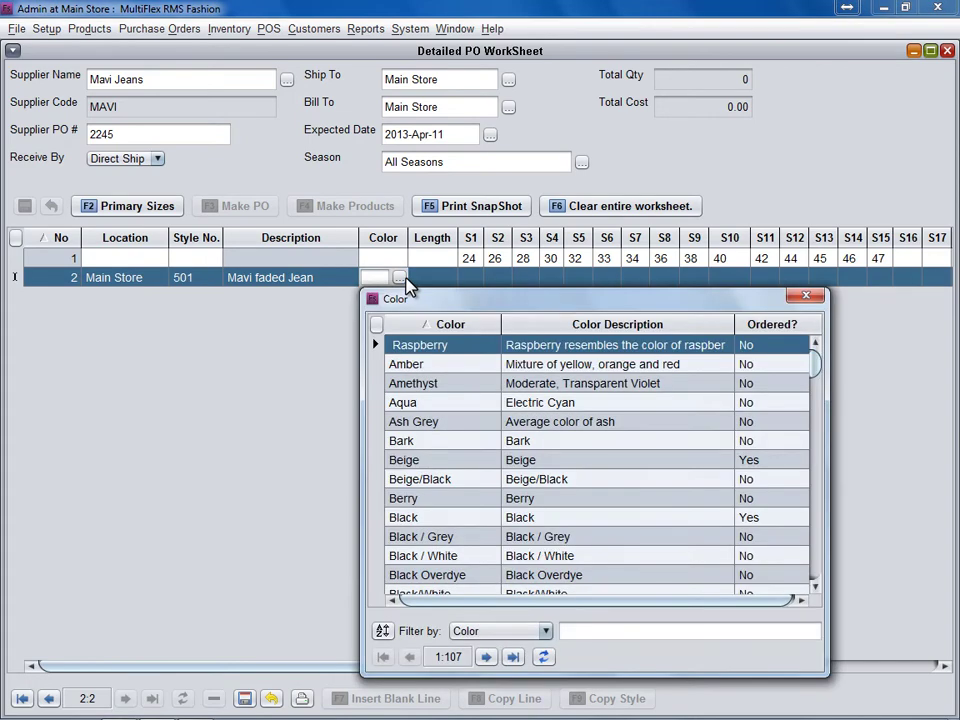
{"action": "left_click", "coordinate": [422, 519]}
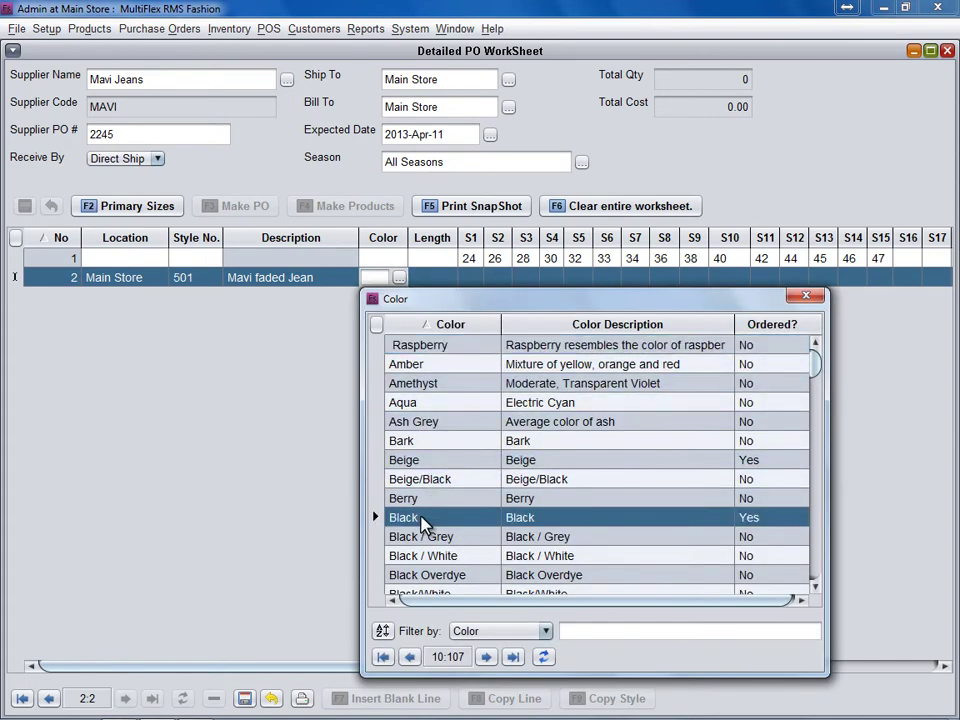
{"action": "double_click", "coordinate": [422, 519]}
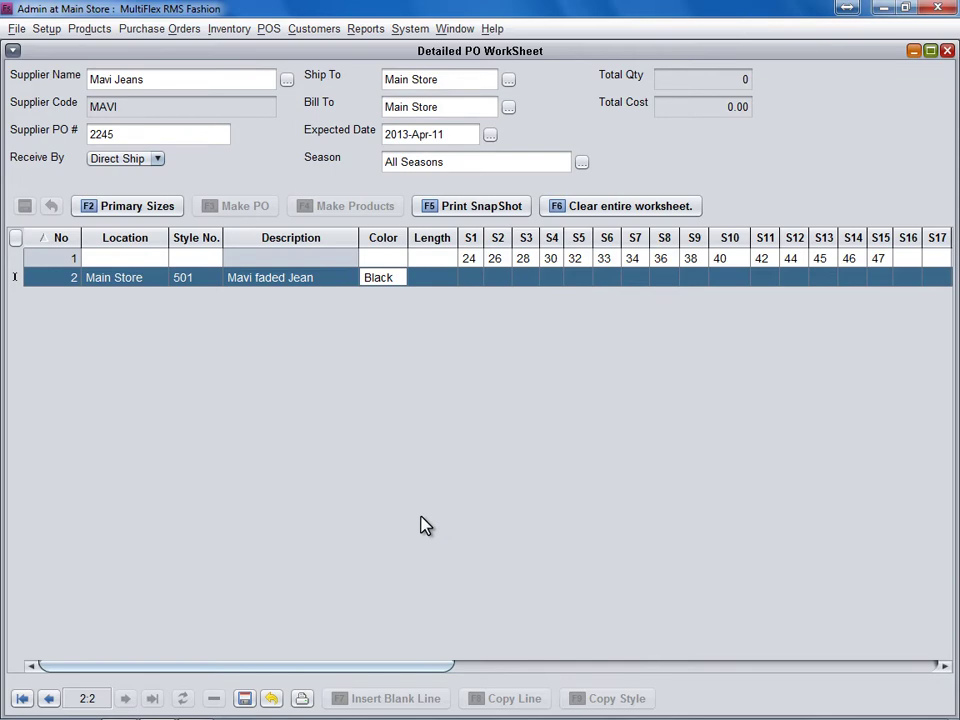
{"action": "left_click", "coordinate": [449, 285]}
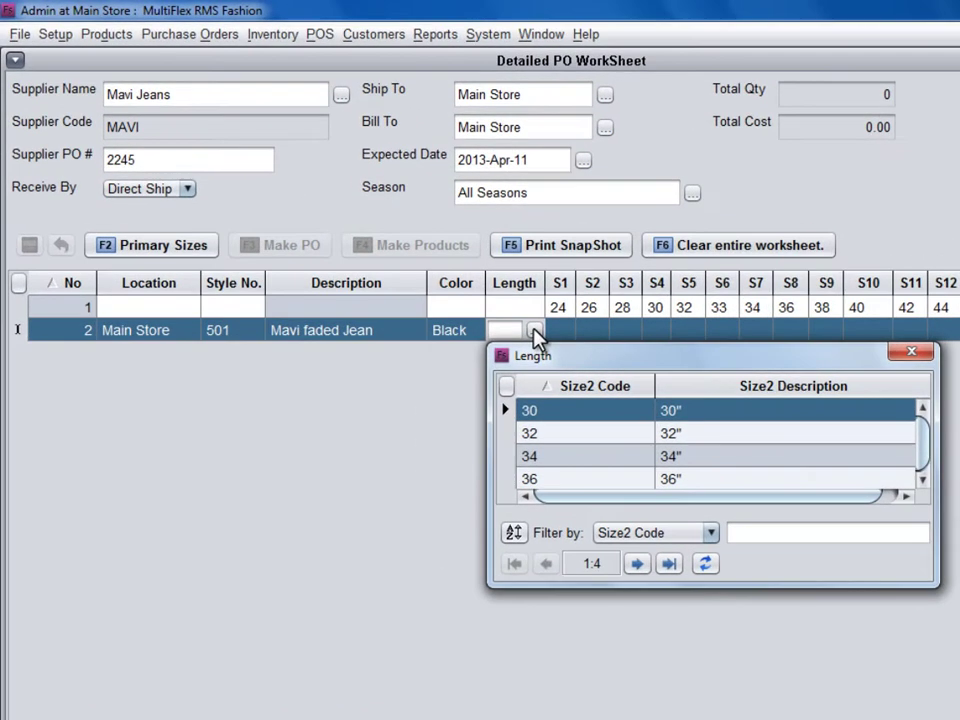
{"action": "double_click", "coordinate": [537, 414]}
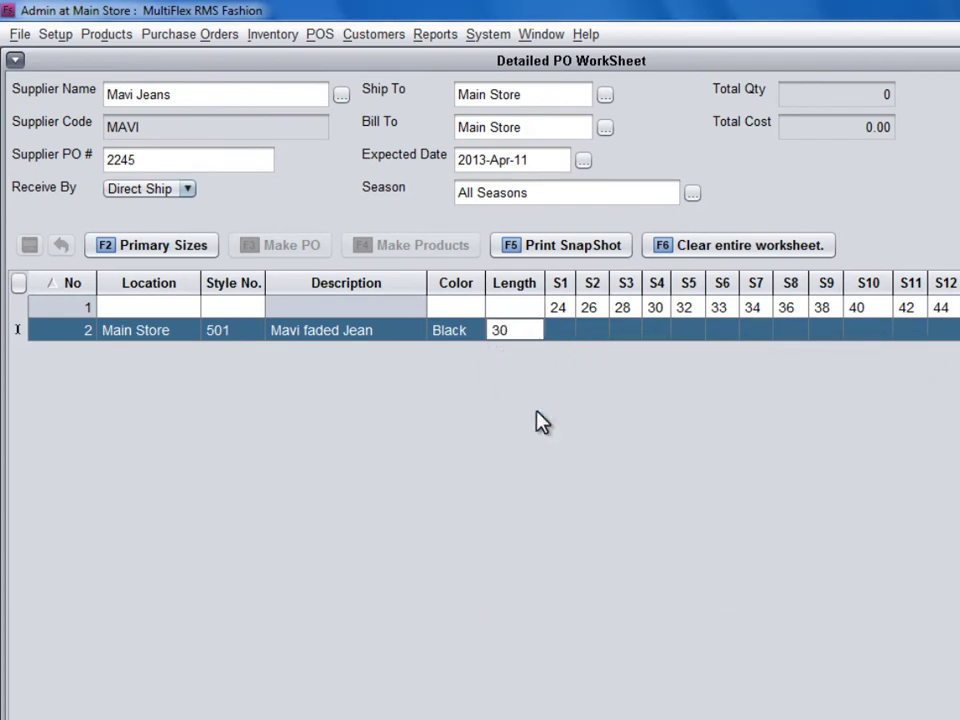
Enter waist quantities 4,4,4,4,3,3,3,3,2,2,2,1,1,1,1, add size 48 with 1, and post
{"action": "left_click", "coordinate": [568, 335]}
{"action": "type", "text": "4\t4\t"}
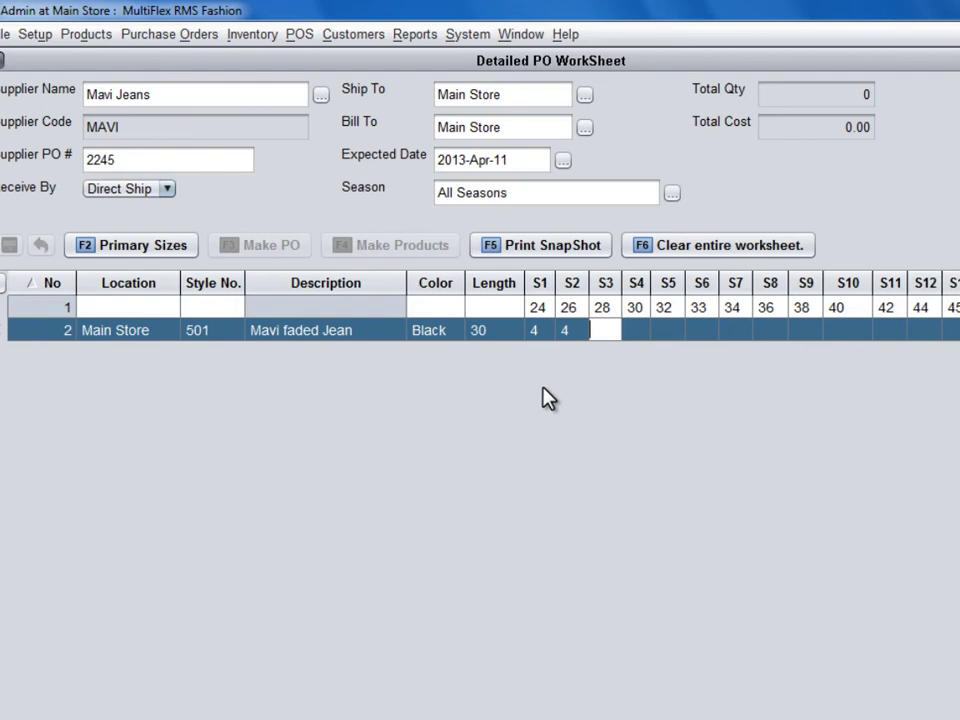
{"action": "type", "text": "4\t4\t3\t3\t3\t3\t2\t2\t2\t1\t1\t1\t1"}
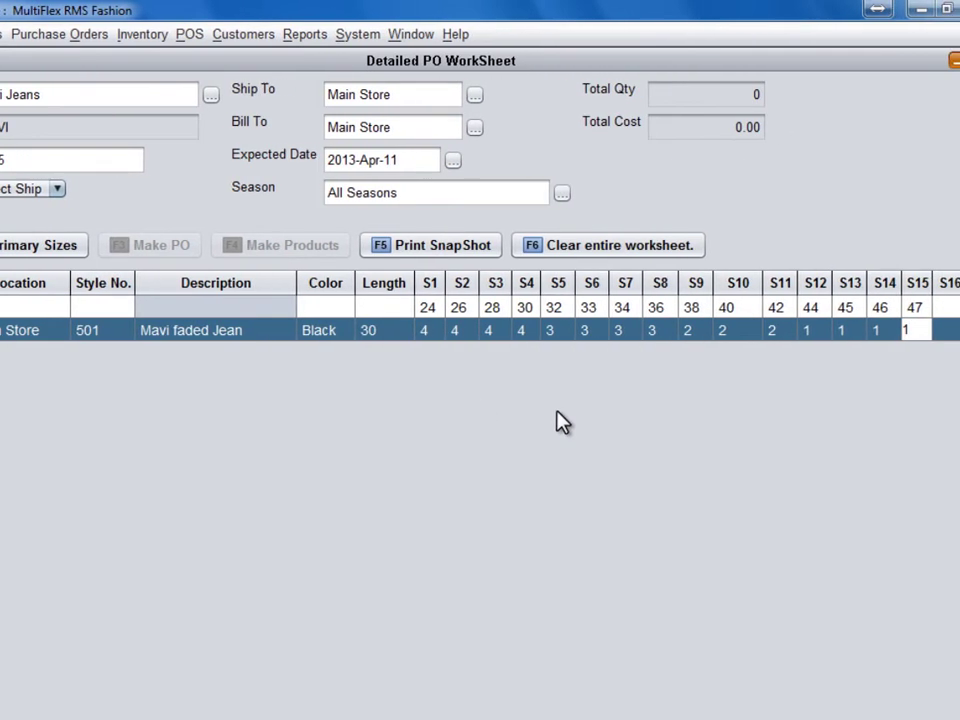
{"action": "left_click", "coordinate": [935, 307]}
{"action": "type", "text": "48"}
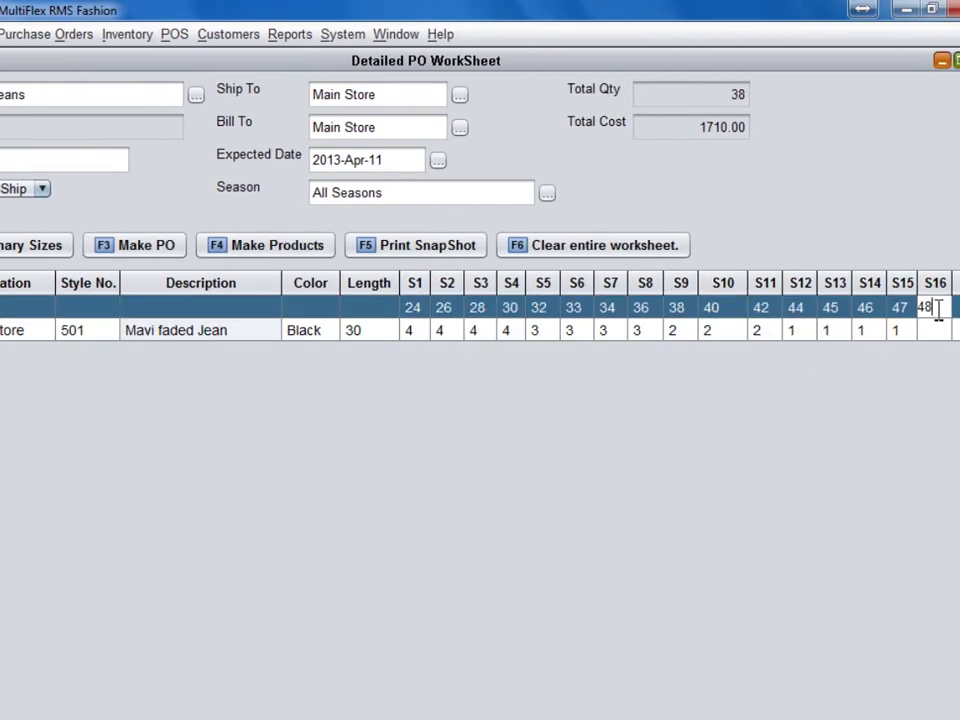
{"action": "left_click", "coordinate": [932, 330]}
{"action": "type", "text": "1"}
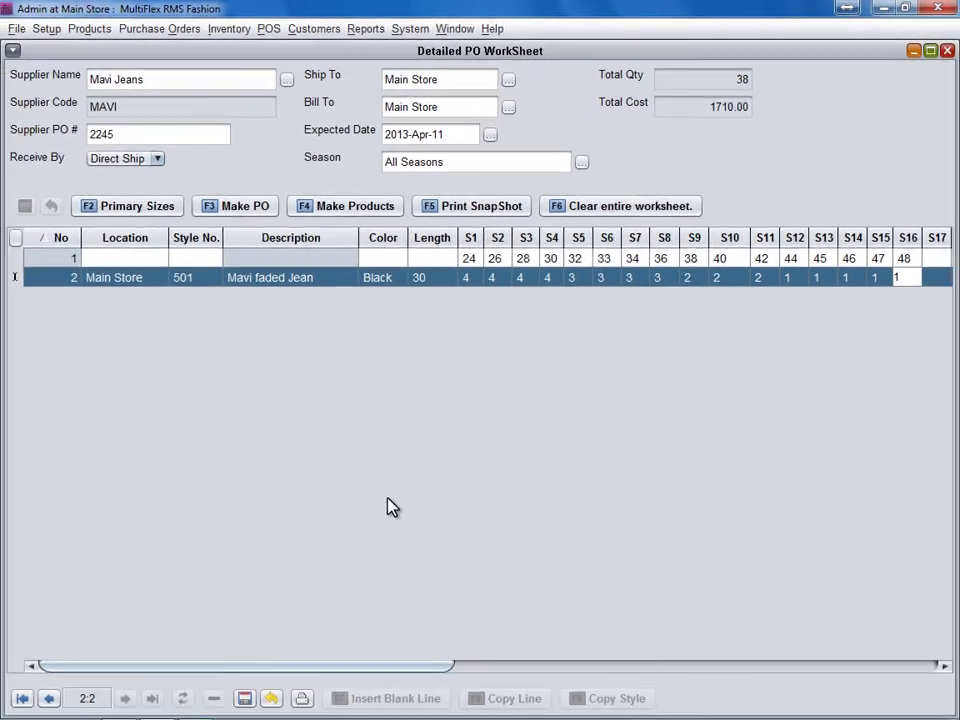
{"action": "left_click", "coordinate": [243, 698]}
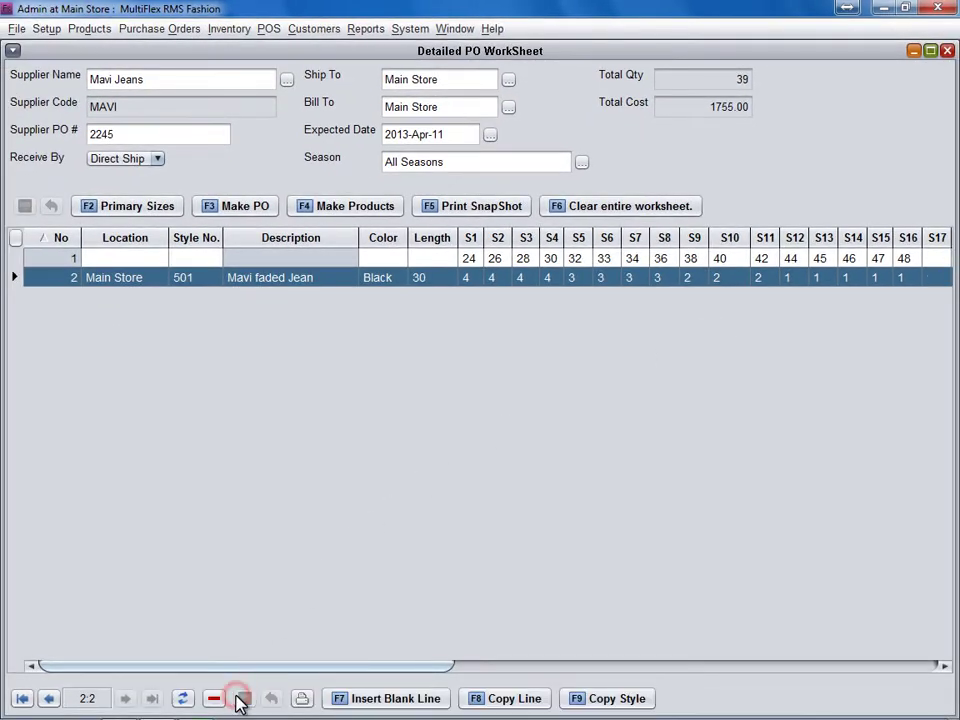
Copy the black jean line three times and set rows 3 and 5 to Blue
{"action": "left_click", "coordinate": [493, 698]}
{"action": "left_click", "coordinate": [493, 698]}
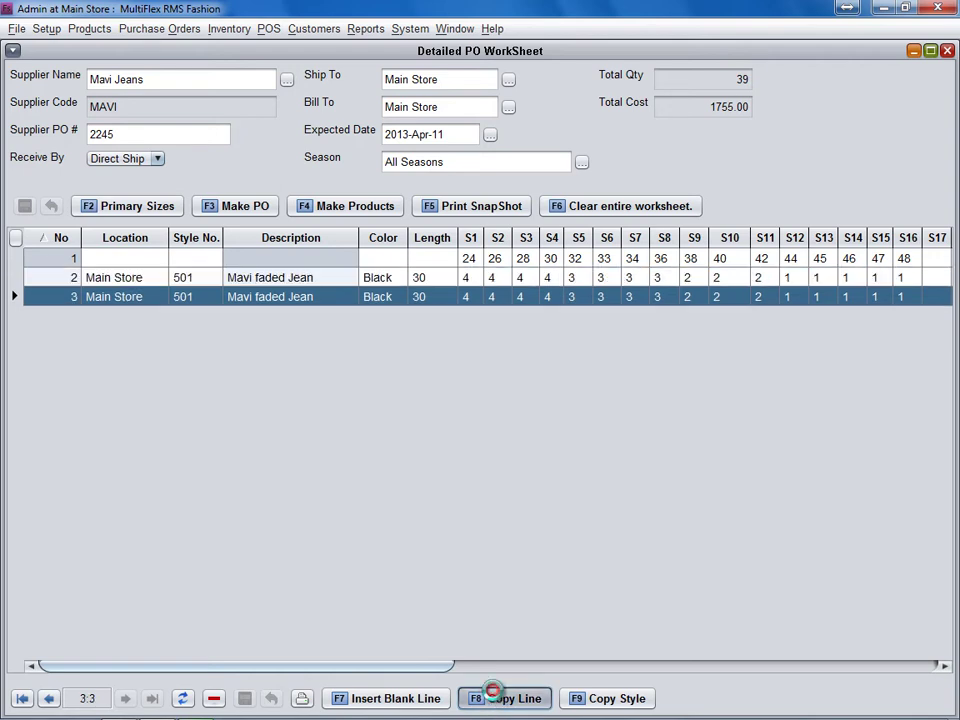
{"action": "left_click", "coordinate": [493, 698]}
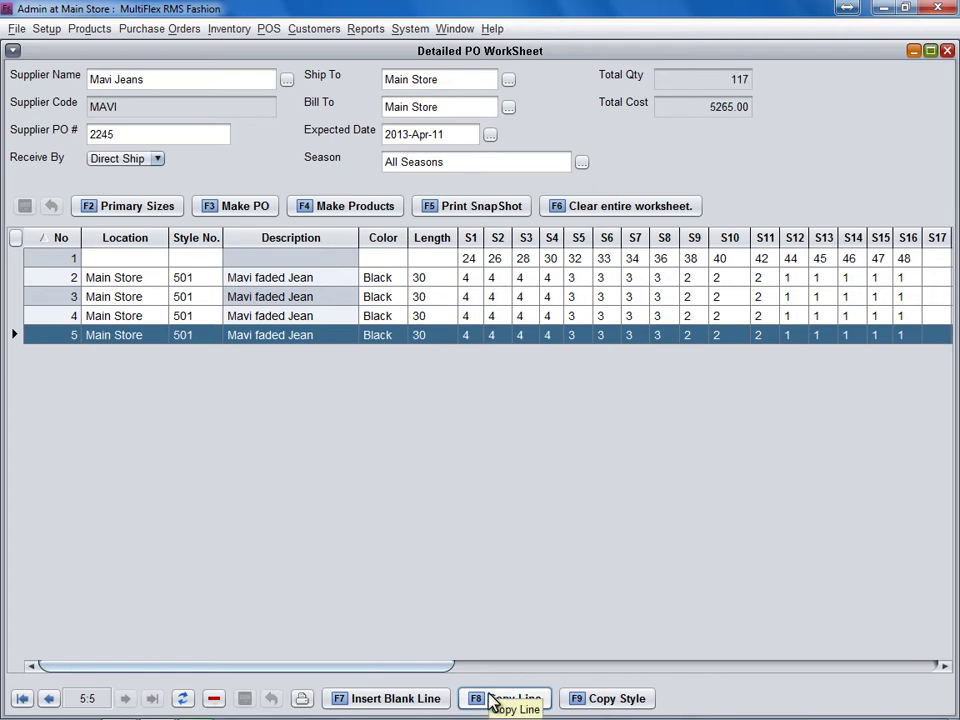
{"action": "left_click", "coordinate": [380, 298]}
{"action": "type", "text": "Blue"}
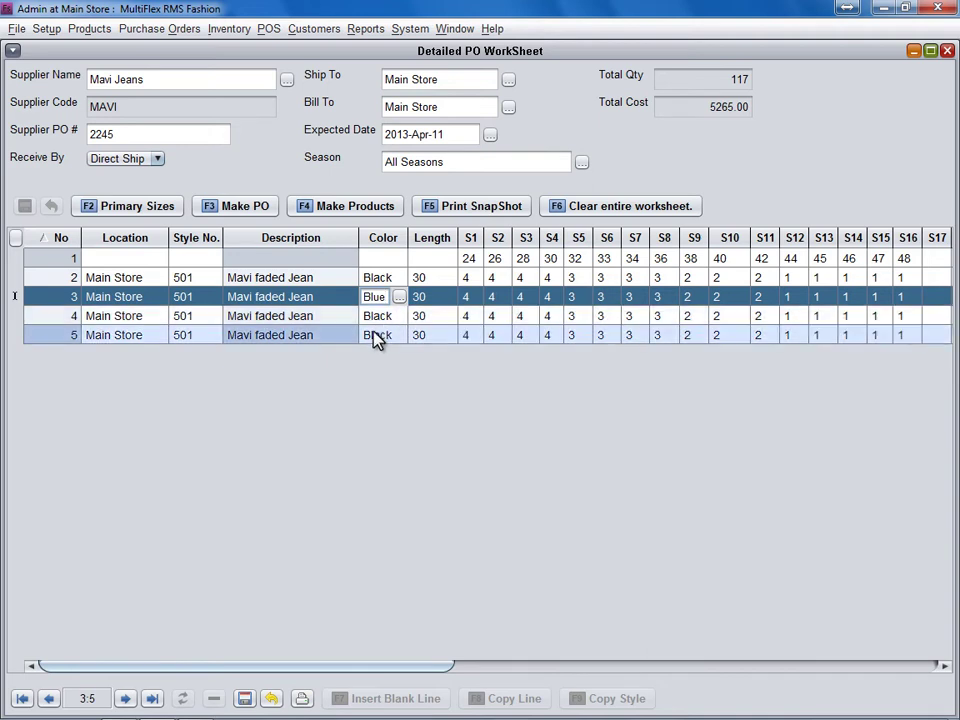
{"action": "left_click", "coordinate": [378, 335]}
{"action": "type", "text": "Blue"}
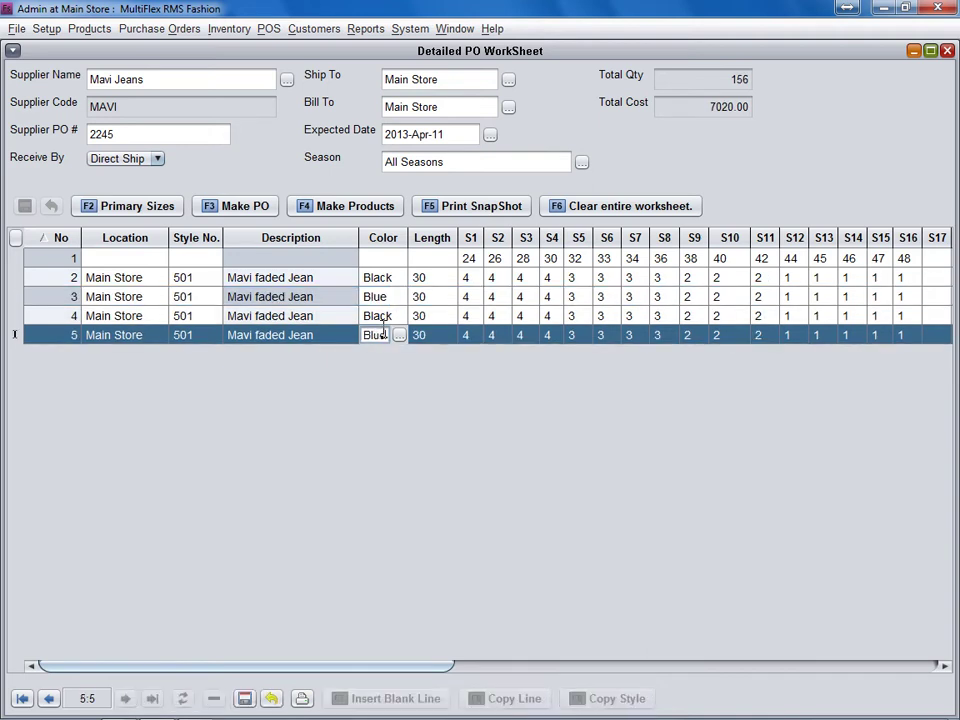
Set rows 4 and 5 to length 32, give row 5 quantity 3 in S1–S4, and post
{"action": "left_click", "coordinate": [430, 316]}
{"action": "type", "text": "32"}
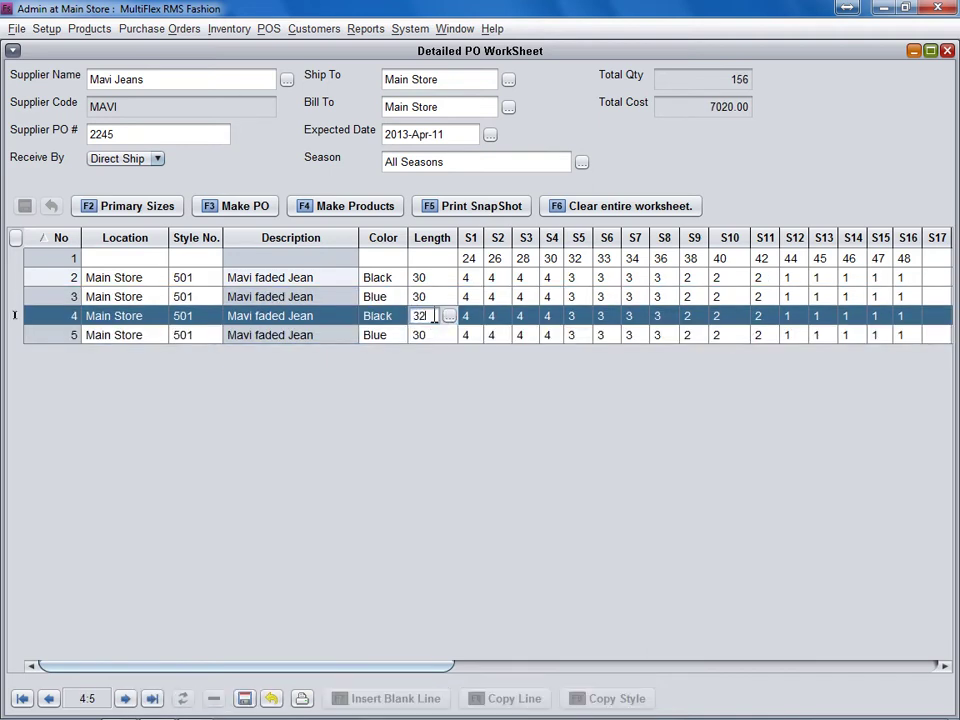
{"action": "left_click", "coordinate": [431, 335]}
{"action": "type", "text": "32"}
{"action": "key", "text": "Tab"}
{"action": "type", "text": "3\t3\t"}
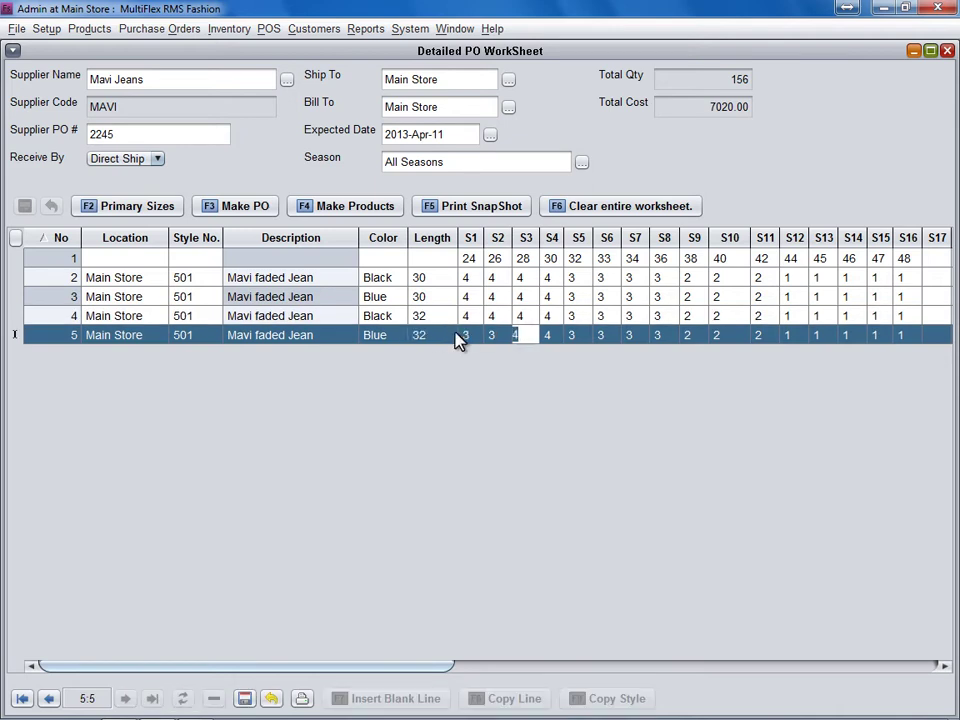
{"action": "type", "text": "3\t3"}
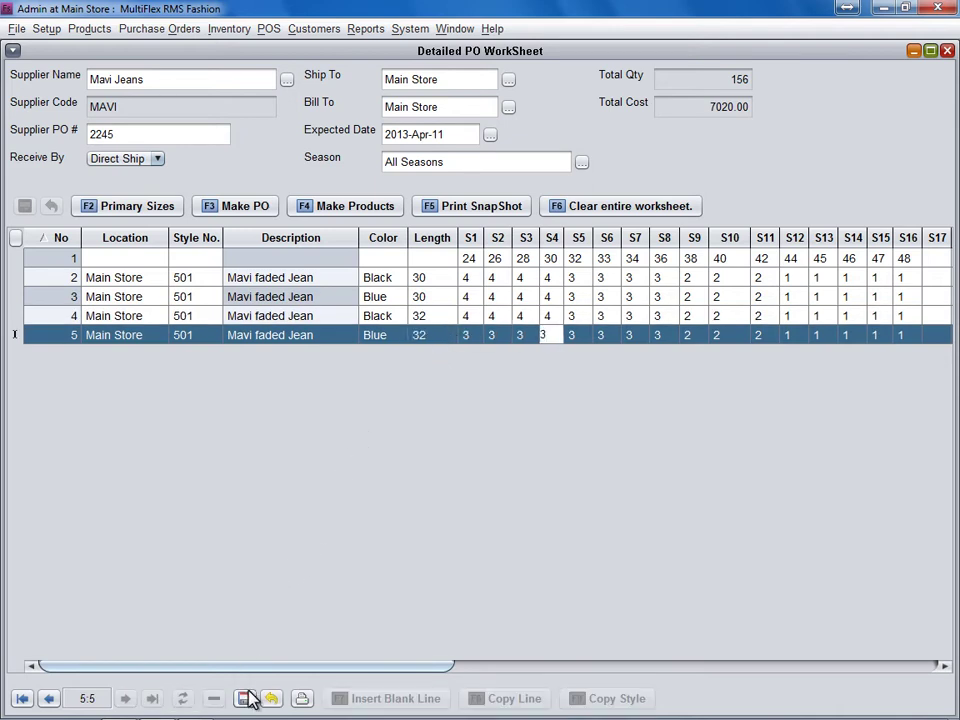
{"action": "left_click", "coordinate": [246, 698]}
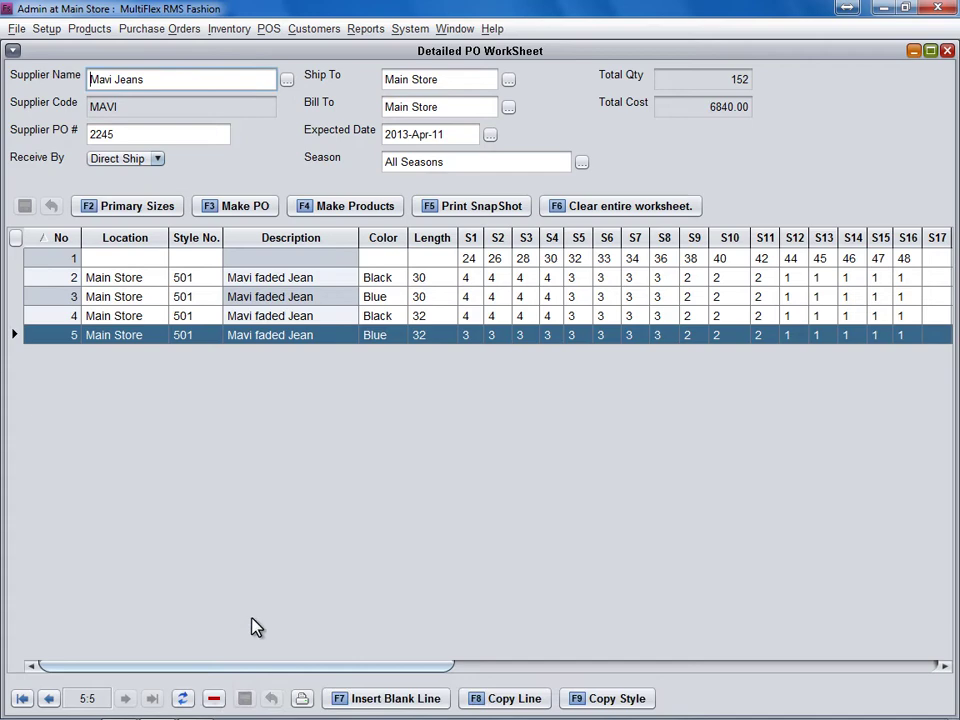
Add a General primary size line running XS to 4XL
{"action": "left_click", "coordinate": [155, 210]}
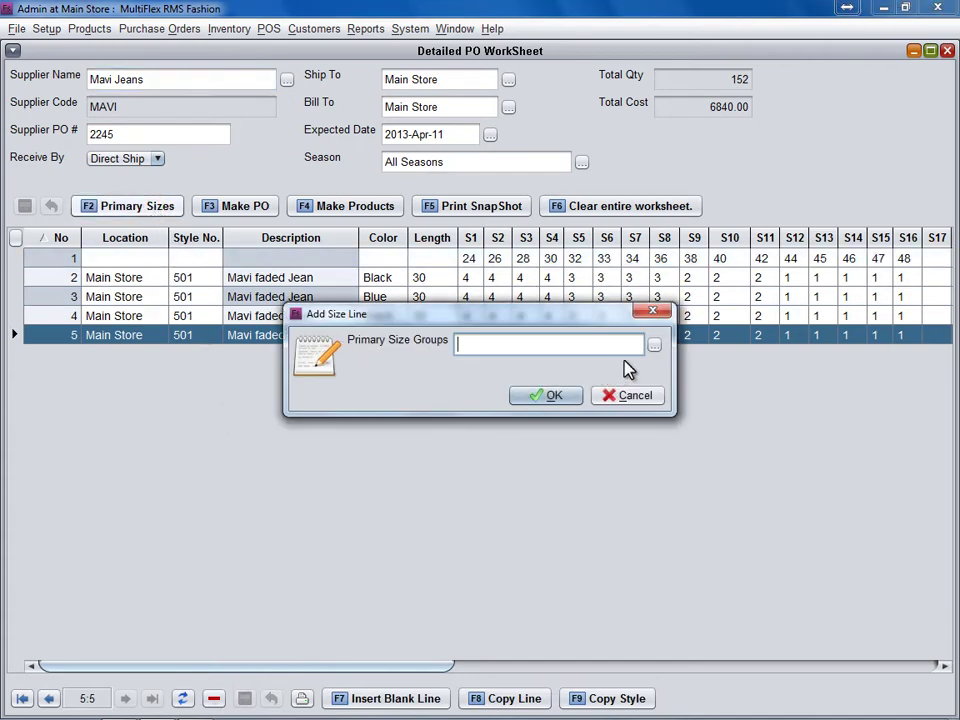
{"action": "left_click", "coordinate": [654, 346]}
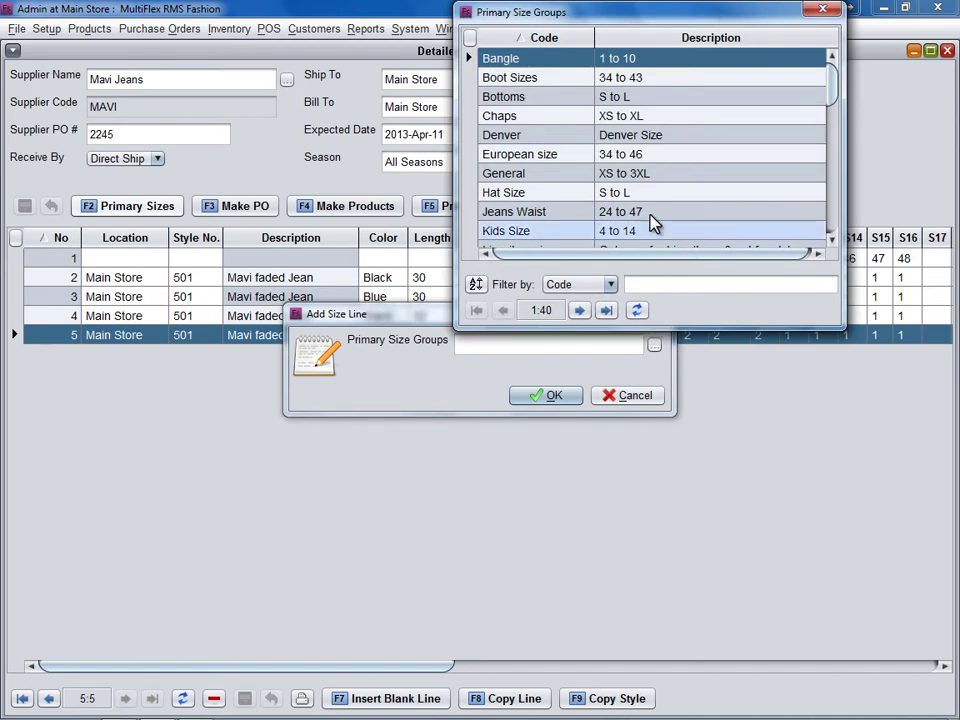
{"action": "double_click", "coordinate": [632, 175]}
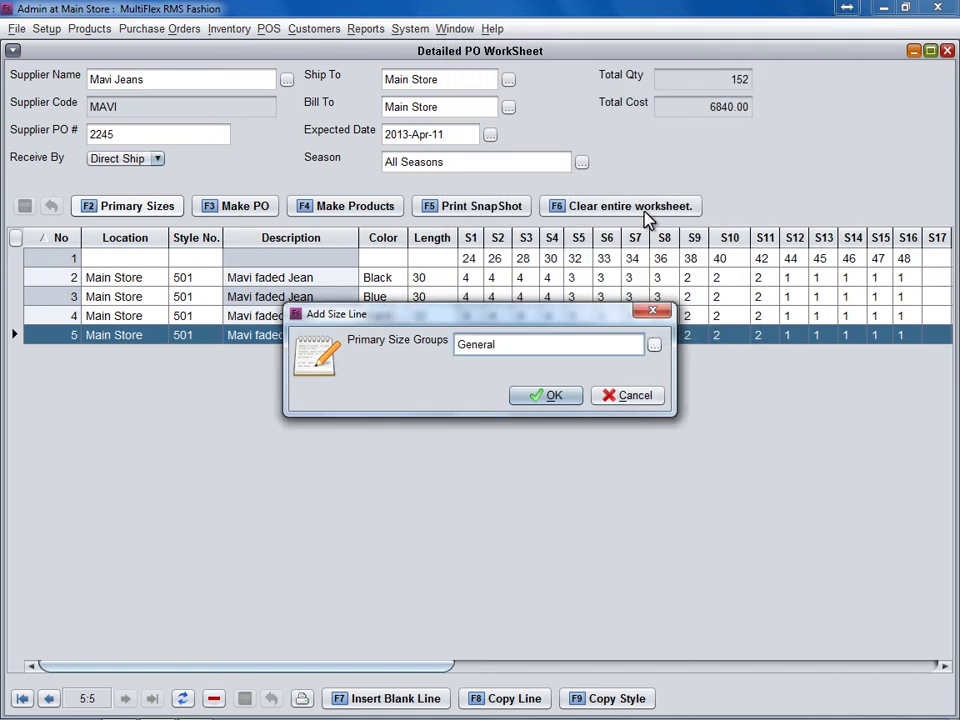
{"action": "left_click", "coordinate": [550, 395]}
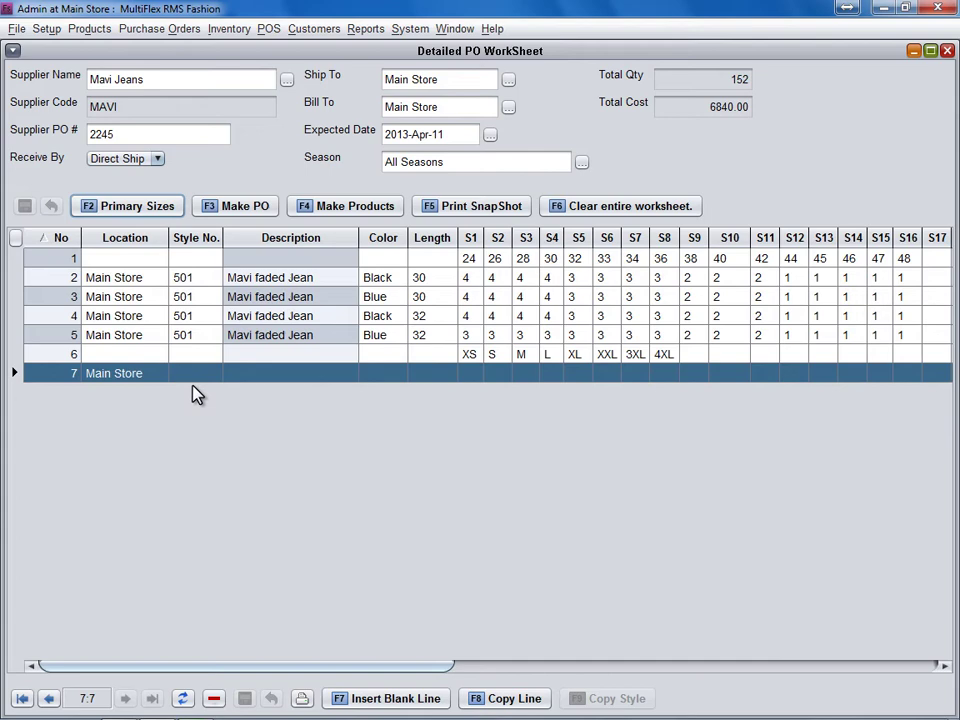
Add new style TT101 Leather Bomber Jacket in Brown with quantities 4, 4, 3, 3, 2, 2
{"action": "type", "text": "TT101"}
{"action": "key", "text": "Return"}
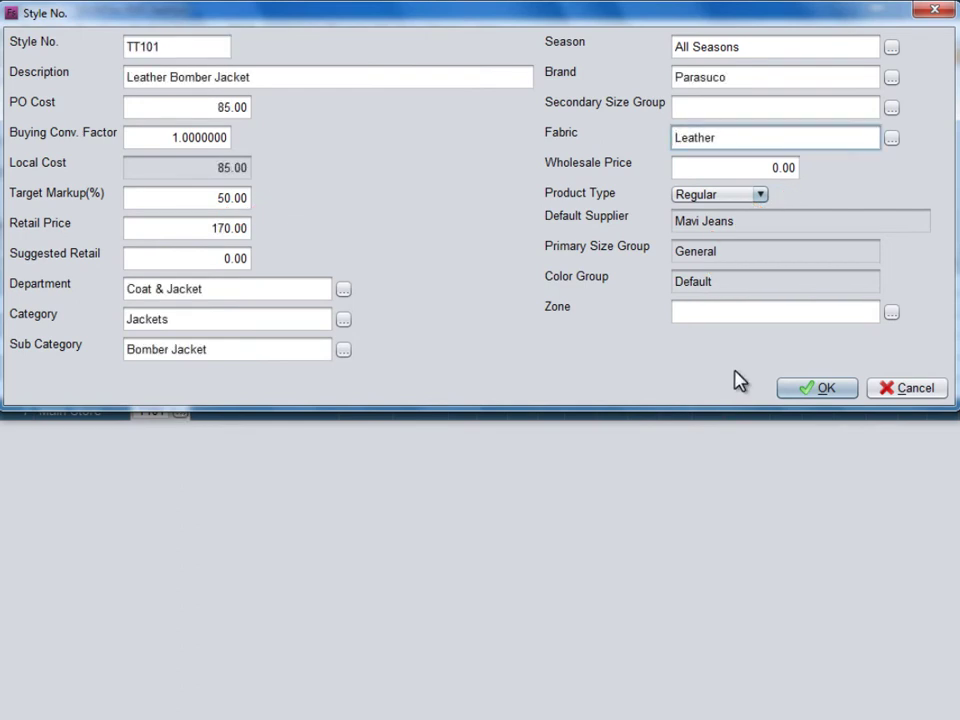
{"action": "left_click", "coordinate": [776, 390]}
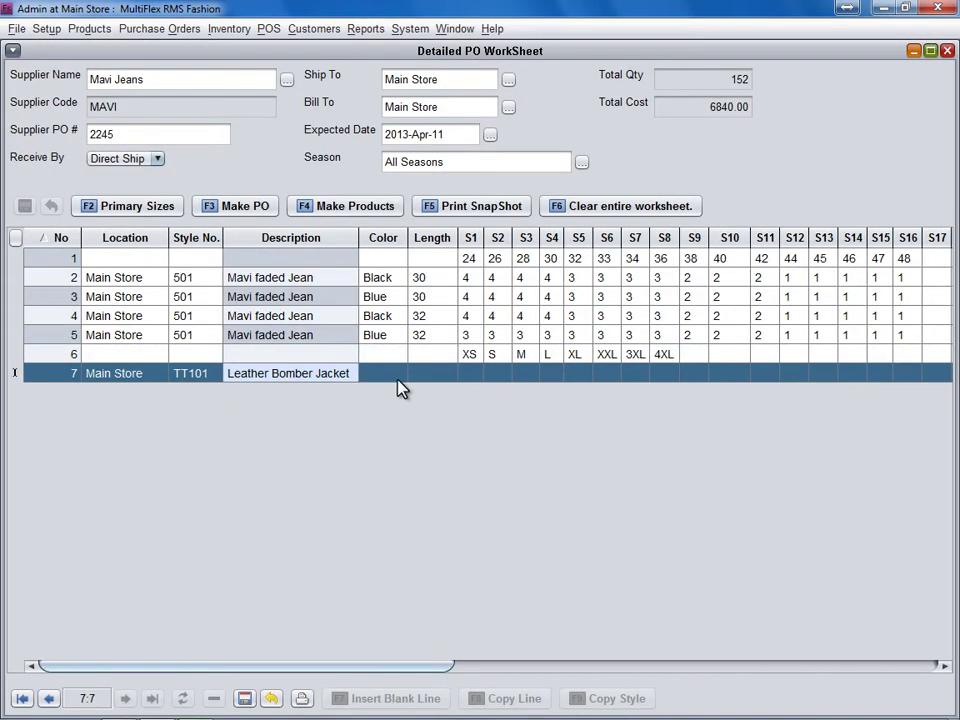
{"action": "type", "text": "br"}
{"action": "key", "text": "Tab"}
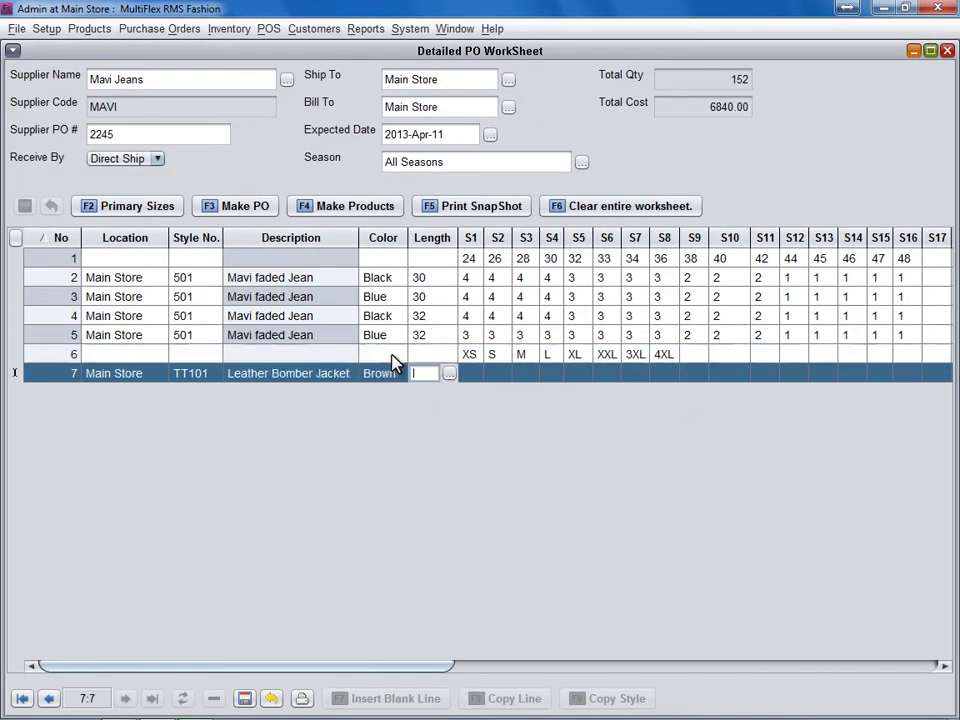
{"action": "key", "text": "Tab"}
{"action": "type", "text": "4"}
{"action": "key", "text": "Tab"}
{"action": "type", "text": "4\t3\t3\t2\t2"}
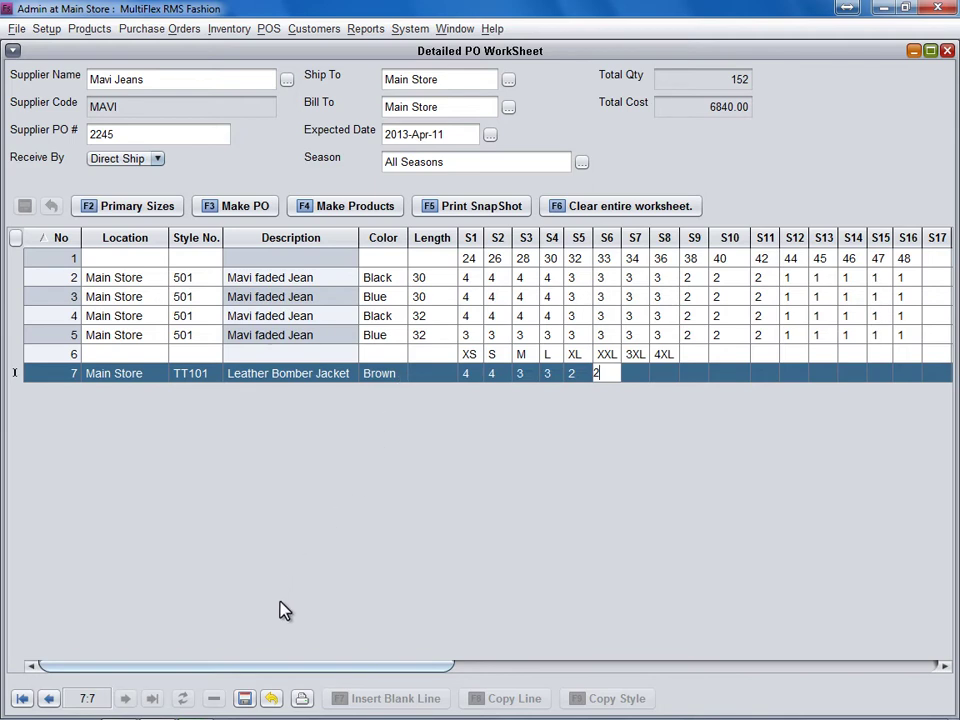
Post the brown jacket line, copy it twice, and set row 8 to Cream
{"action": "left_click", "coordinate": [243, 699]}
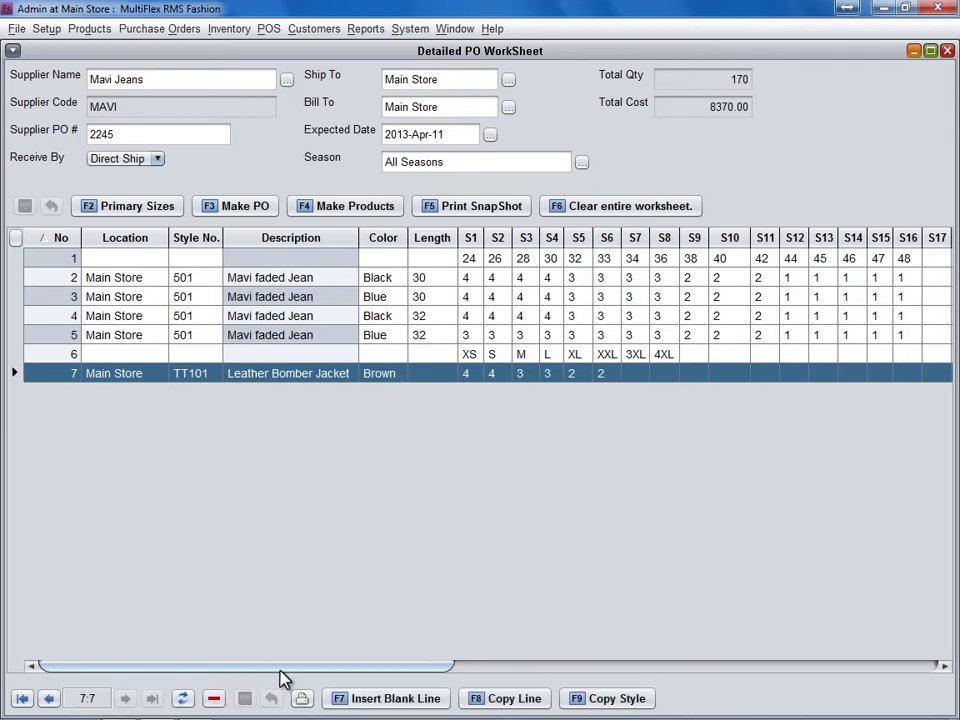
{"action": "left_click", "coordinate": [492, 699]}
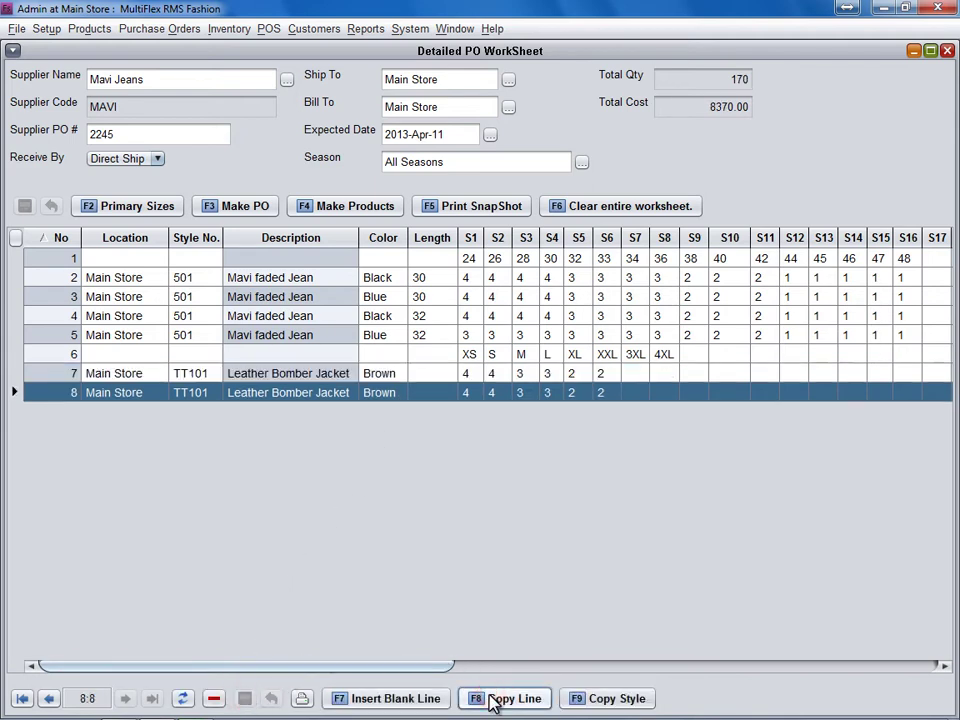
{"action": "left_click", "coordinate": [490, 699]}
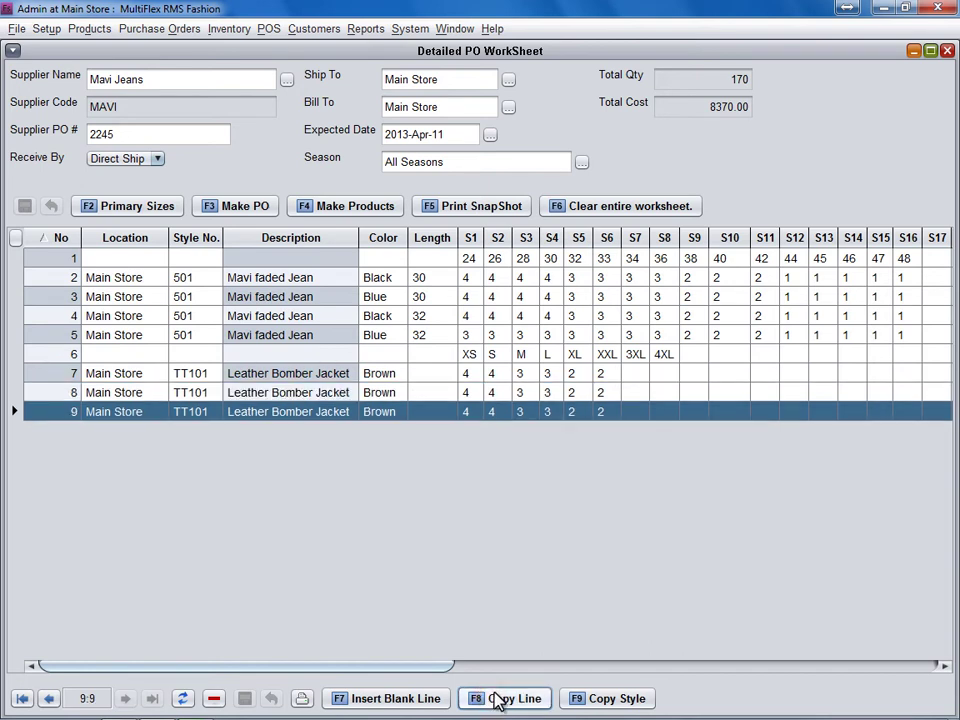
{"action": "left_click", "coordinate": [380, 393]}
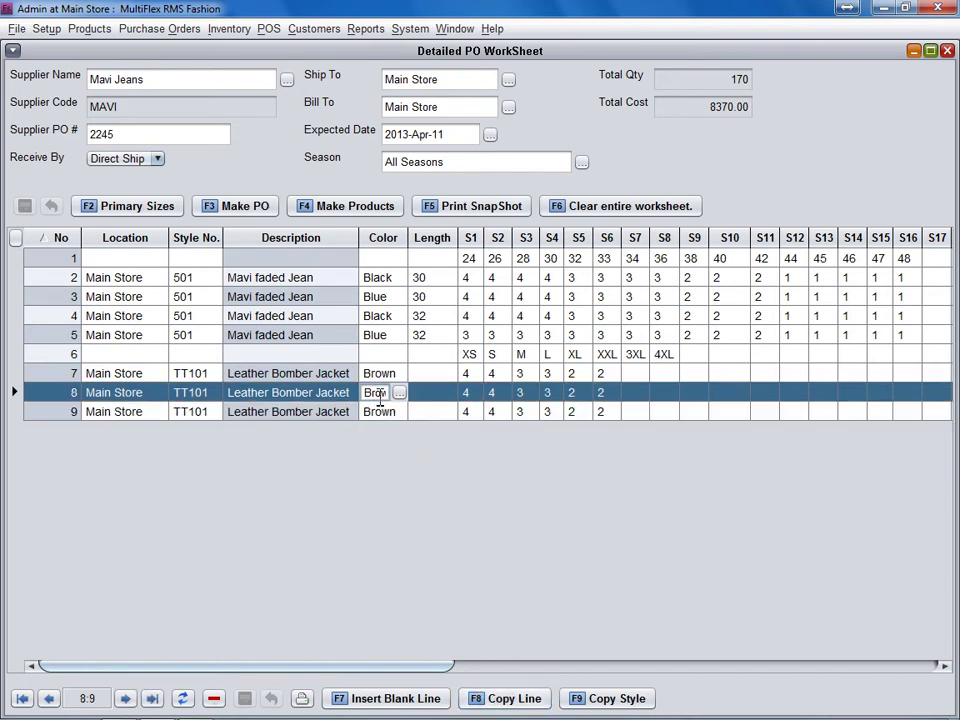
{"action": "type", "text": "cream"}
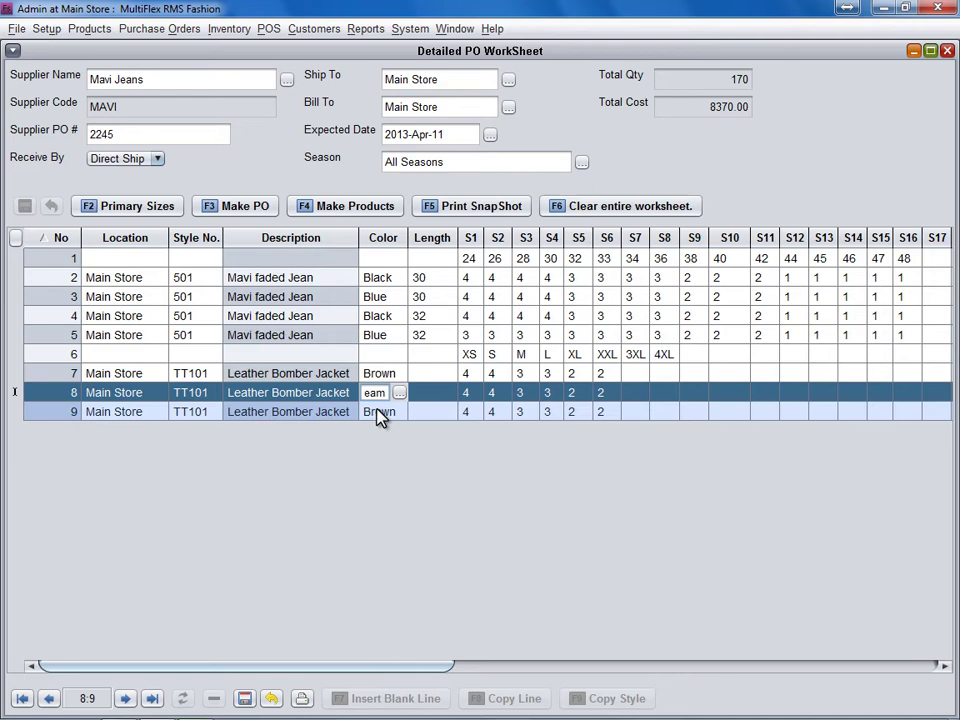
{"action": "left_click", "coordinate": [377, 412]}
Set row 9 to a new colour Crimson, described as 'Crimson'
{"action": "type", "text": "Bl"}
{"action": "key", "text": "BackSpace"}
{"action": "key", "text": "BackSpace"}
{"action": "type", "text": "Crimson"}
{"action": "key", "text": "Return"}
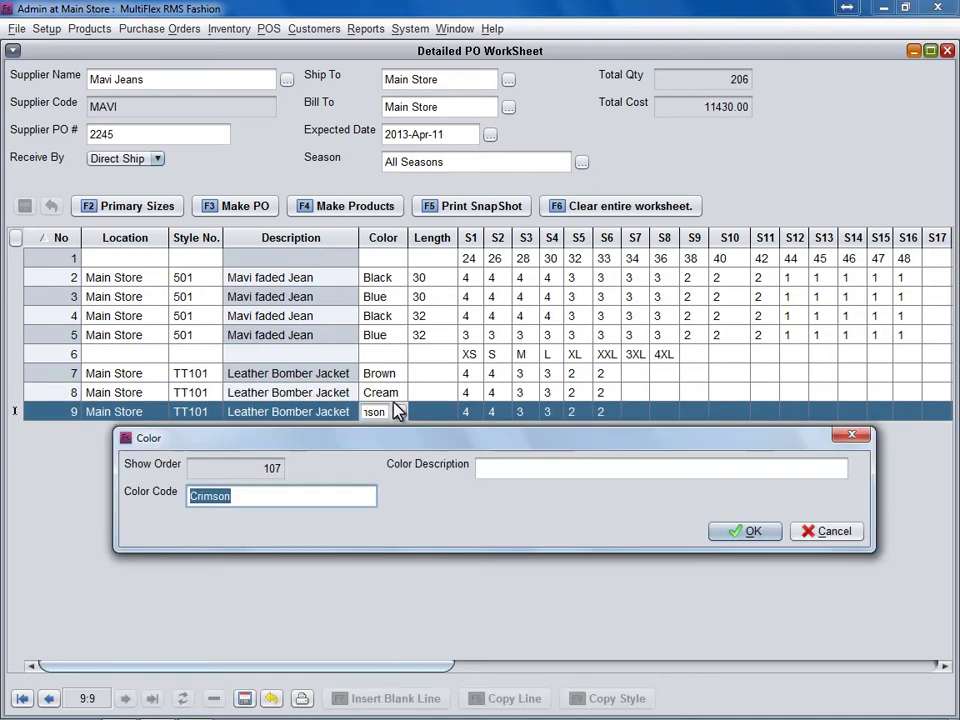
{"action": "left_click", "coordinate": [501, 469]}
{"action": "type", "text": "Crimson"}
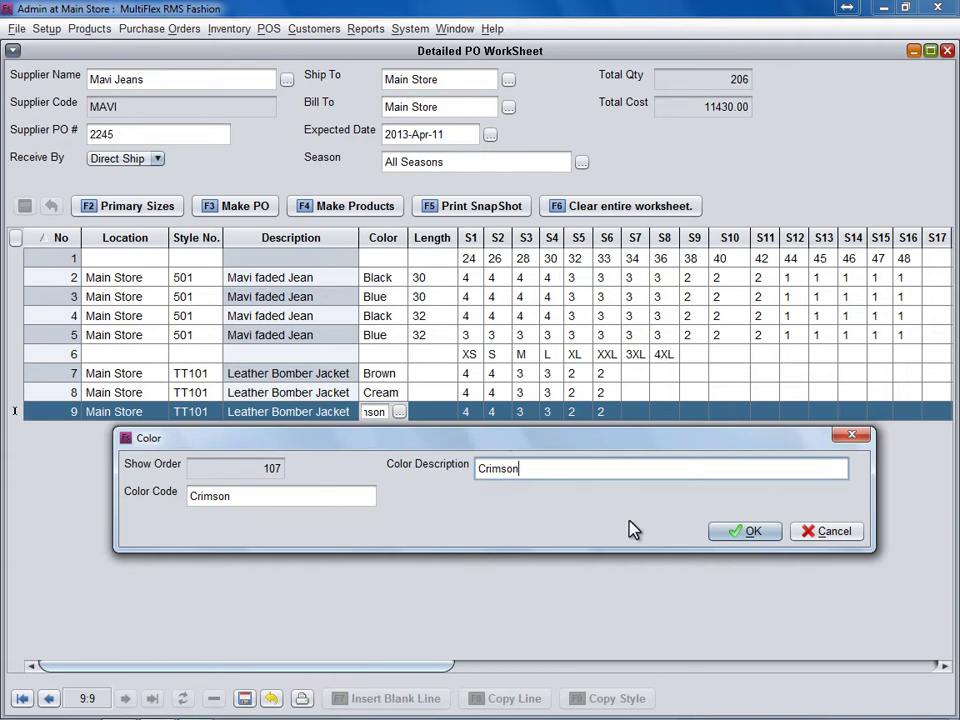
{"action": "left_click", "coordinate": [716, 536]}
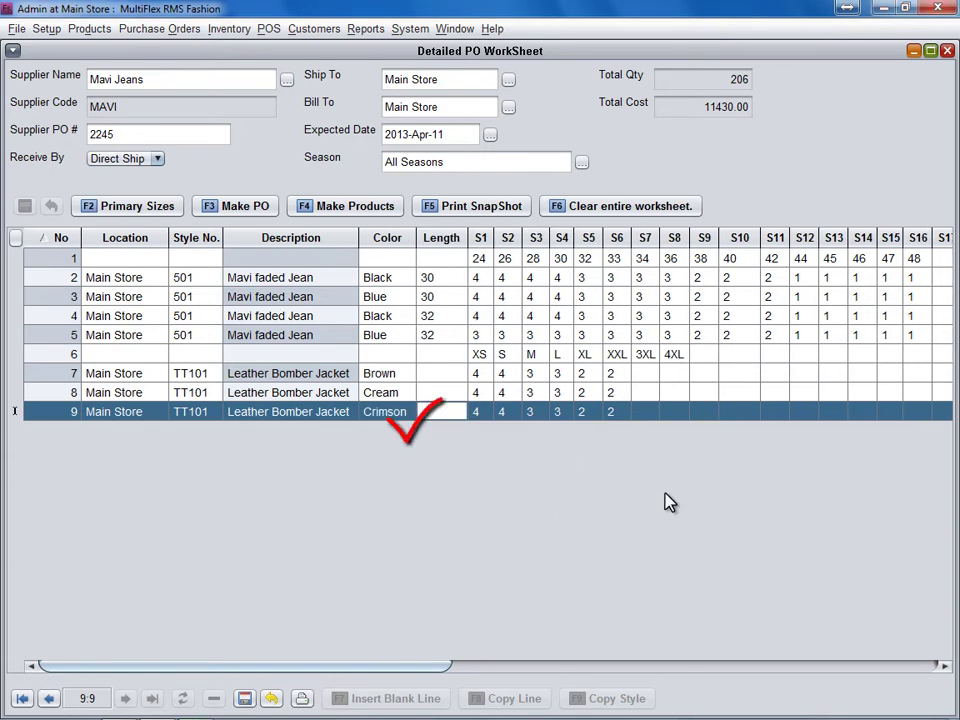
Preview the worksheet snapshot showing 206 pieces and 40.89% margin, then close it
{"action": "left_click", "coordinate": [476, 212]}
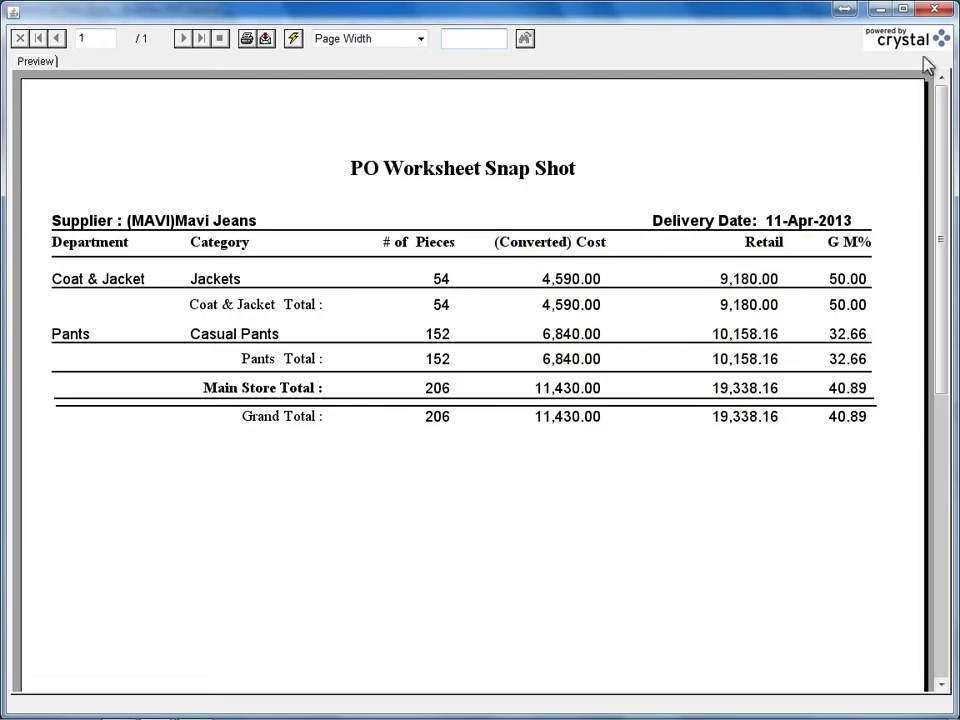
{"action": "left_click", "coordinate": [934, 9]}
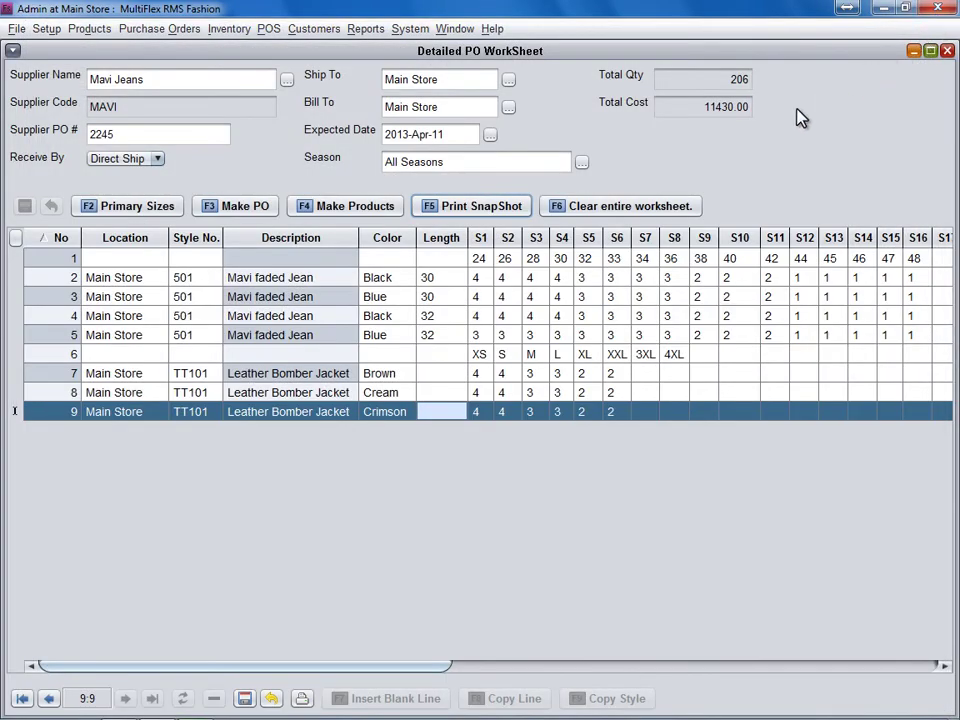
Make PO 750 from the worksheet with a cancellation date of May 11, 2013
{"action": "left_click", "coordinate": [266, 210]}
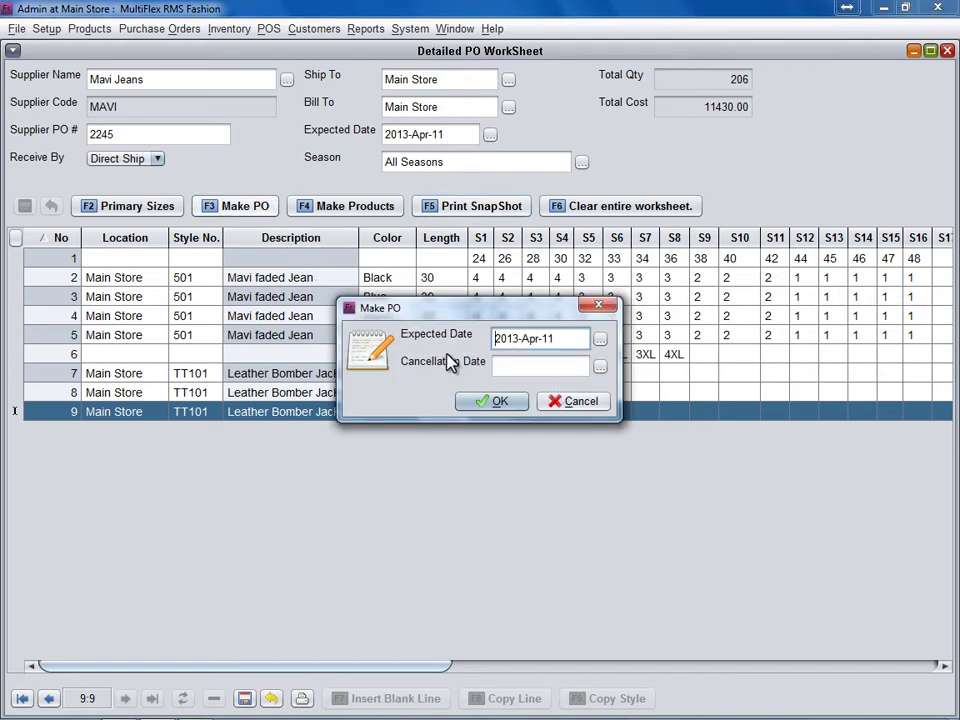
{"action": "left_click", "coordinate": [600, 369]}
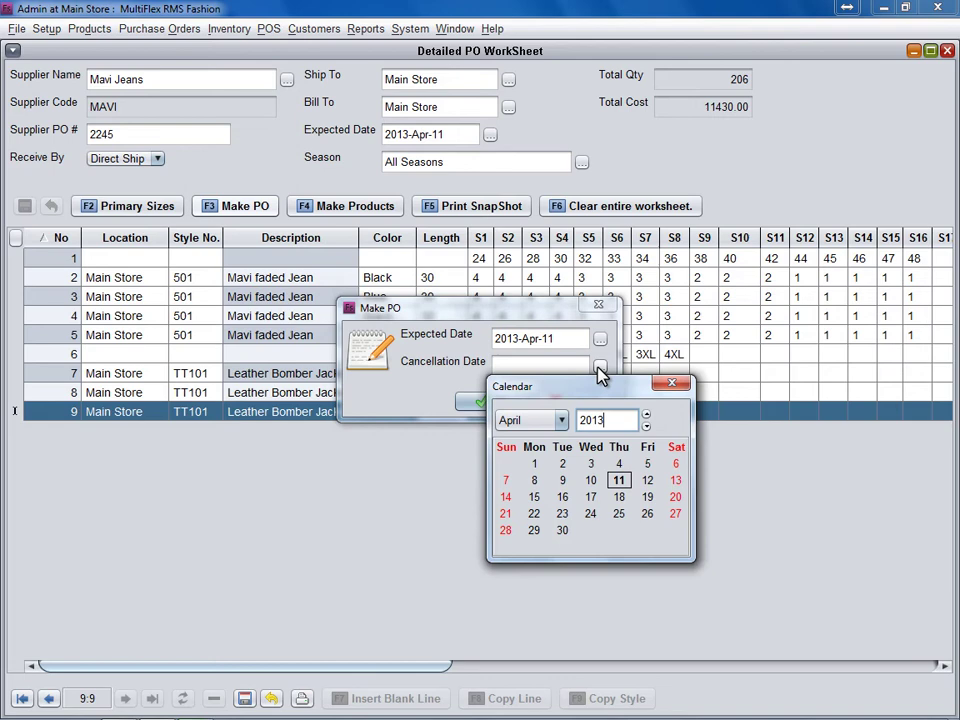
{"action": "left_click", "coordinate": [563, 421]}
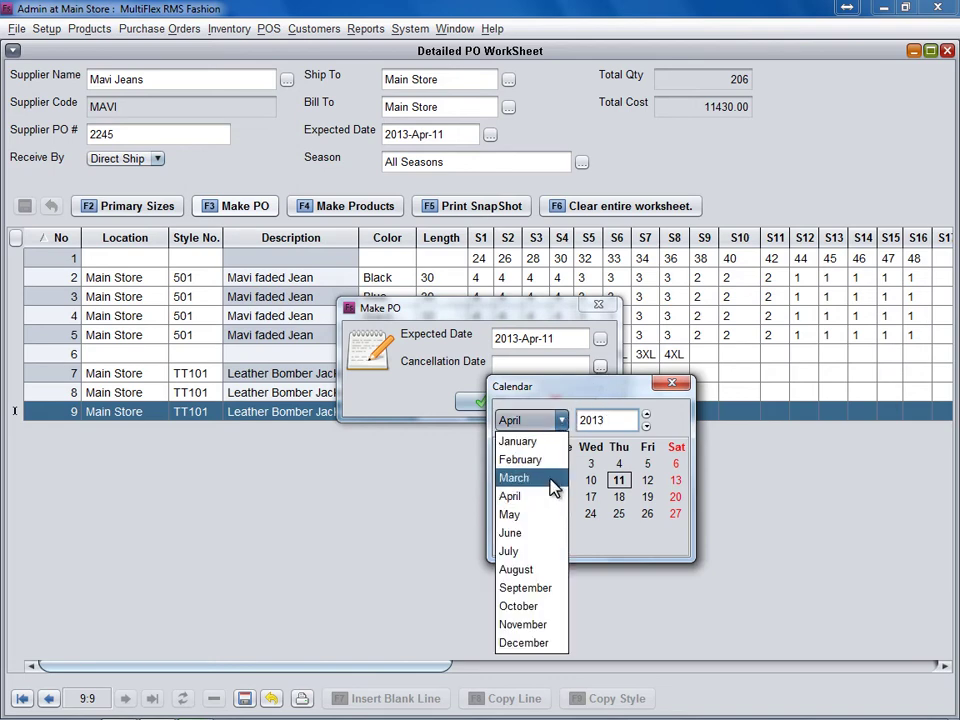
{"action": "left_click", "coordinate": [547, 514]}
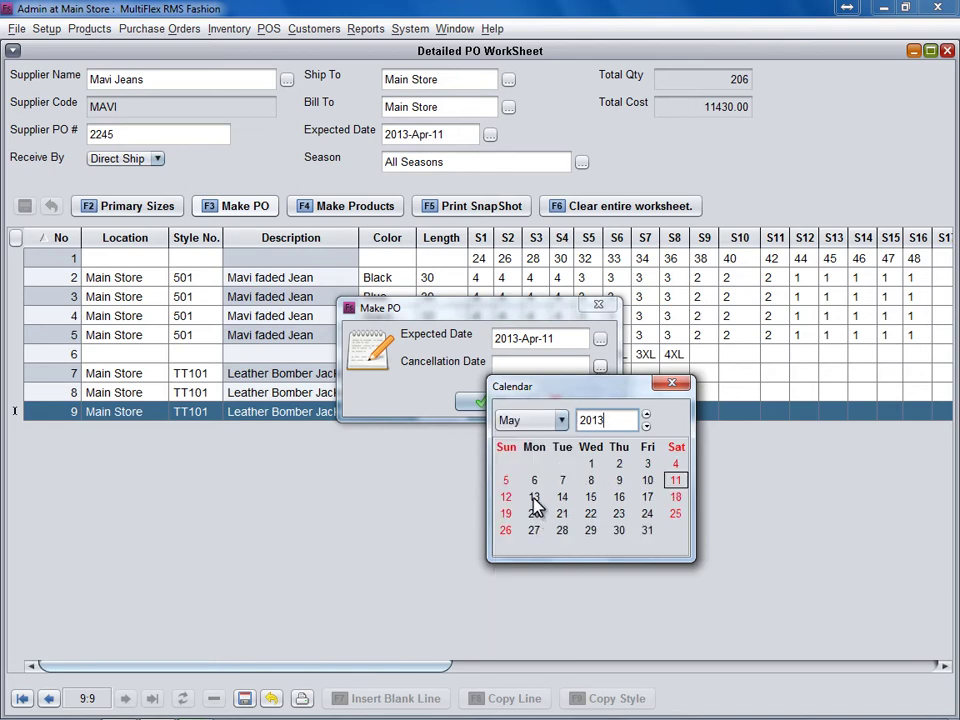
{"action": "left_click", "coordinate": [536, 505]}
{"action": "left_click", "coordinate": [494, 402]}
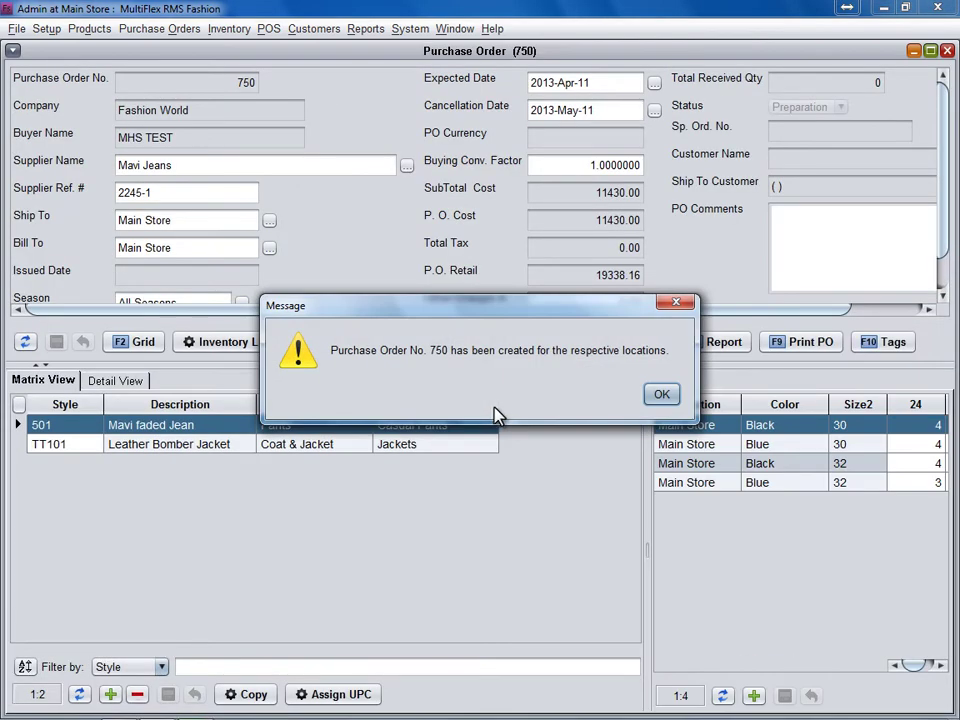
{"action": "left_click", "coordinate": [660, 395]}
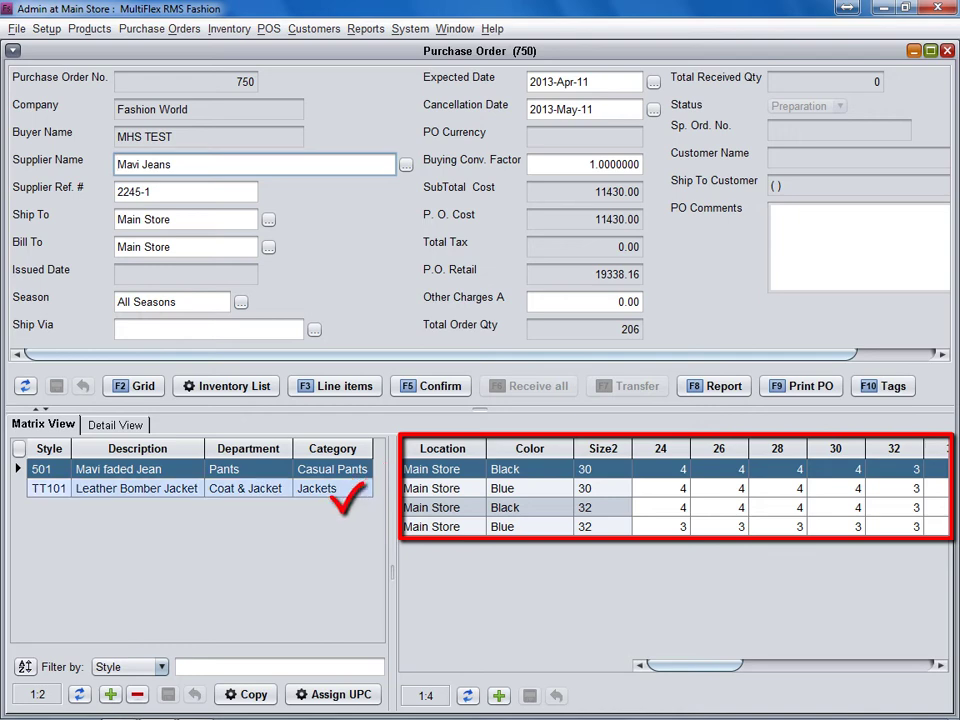
Check the Leather Bomber Jacket sizes, then confirm PO 750 with issued date 2013-Apr-11
{"action": "left_click", "coordinate": [335, 488]}
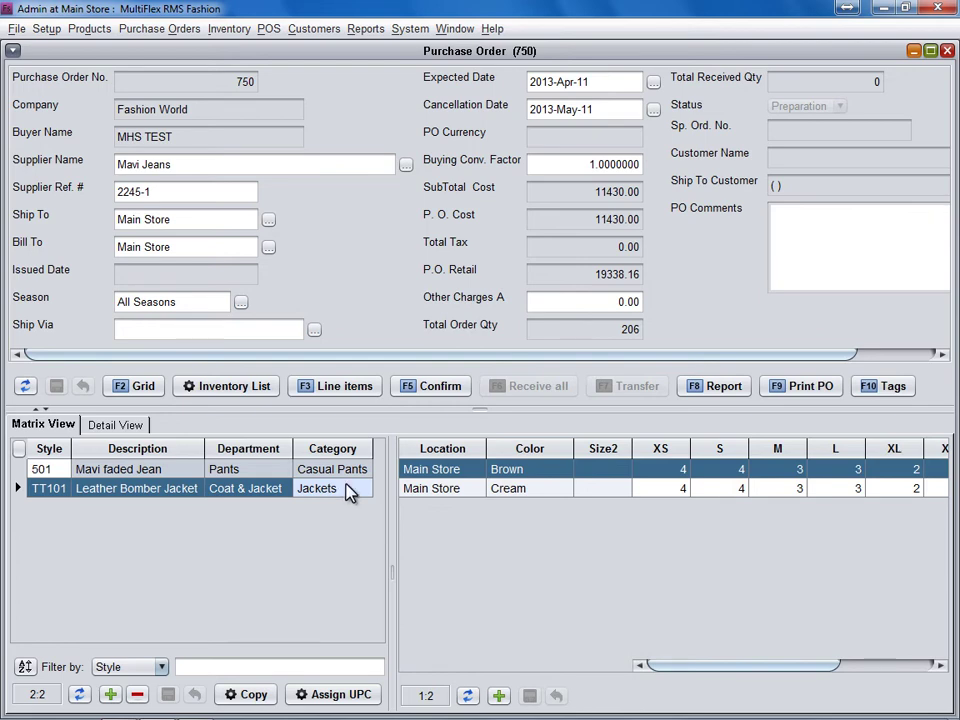
{"action": "left_click", "coordinate": [438, 392]}
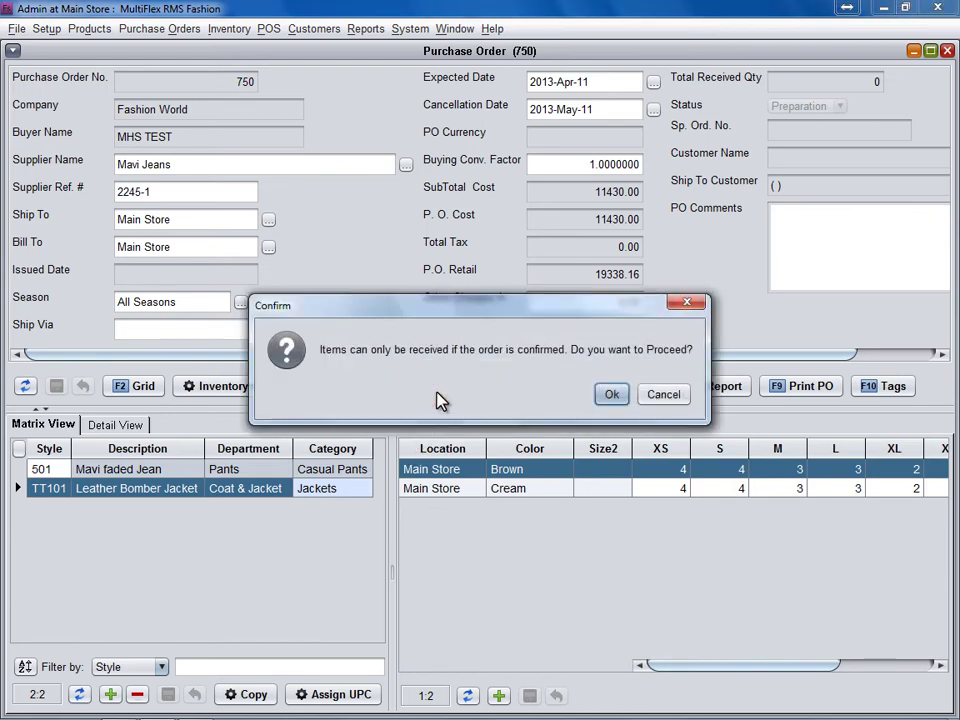
{"action": "left_click", "coordinate": [610, 395]}
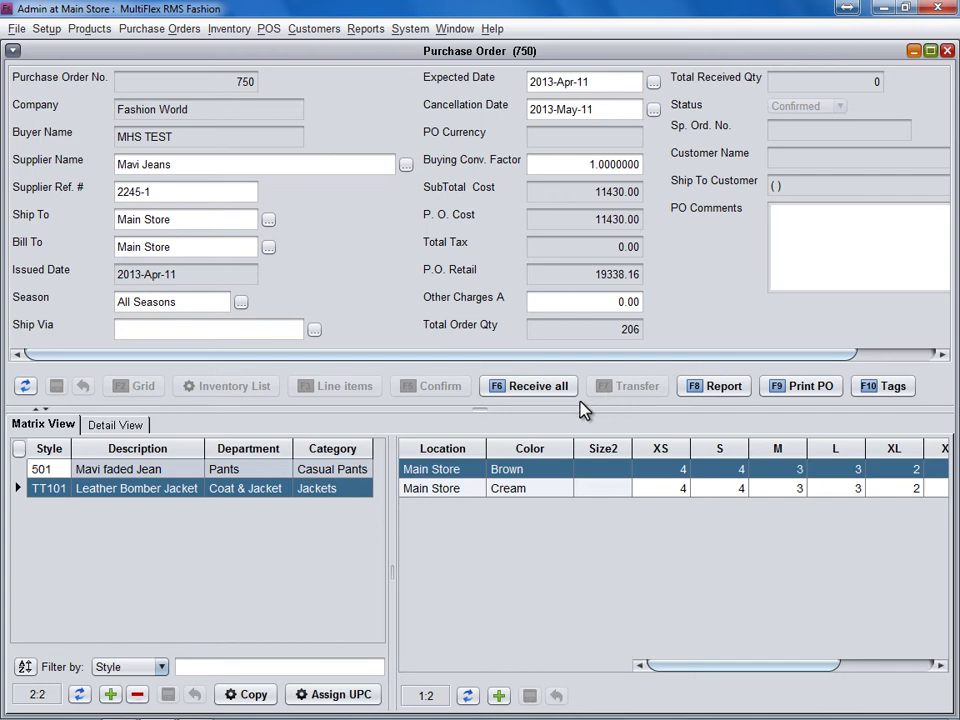
Receive all 206 units on PO 750 with a 25 shipping and handling charge
{"action": "left_click", "coordinate": [561, 386]}
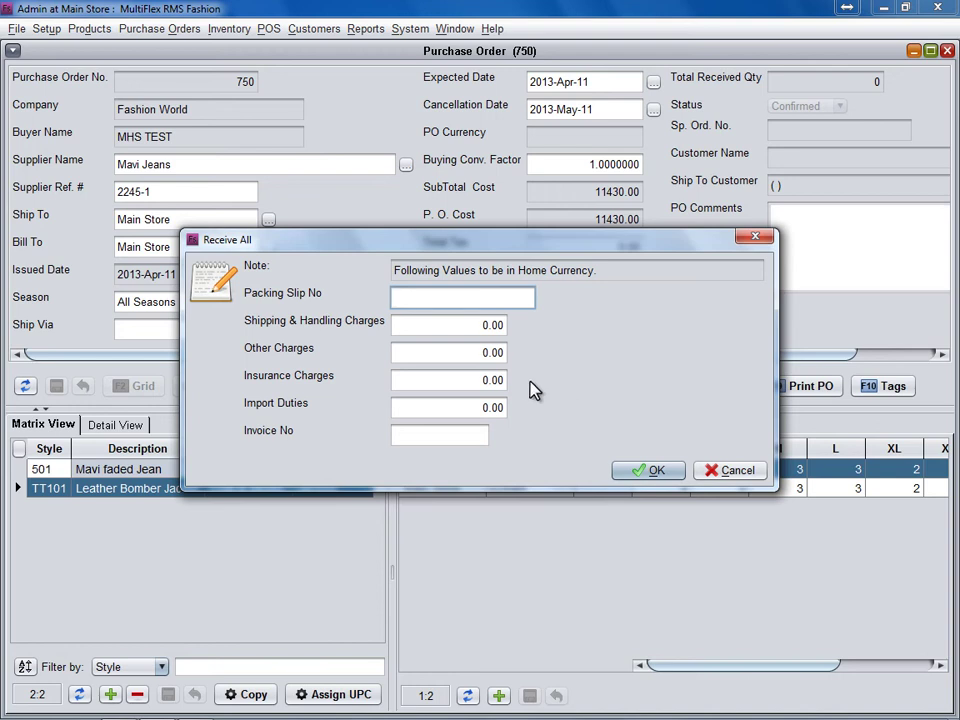
{"action": "left_click", "coordinate": [484, 325]}
{"action": "type", "text": "2"}
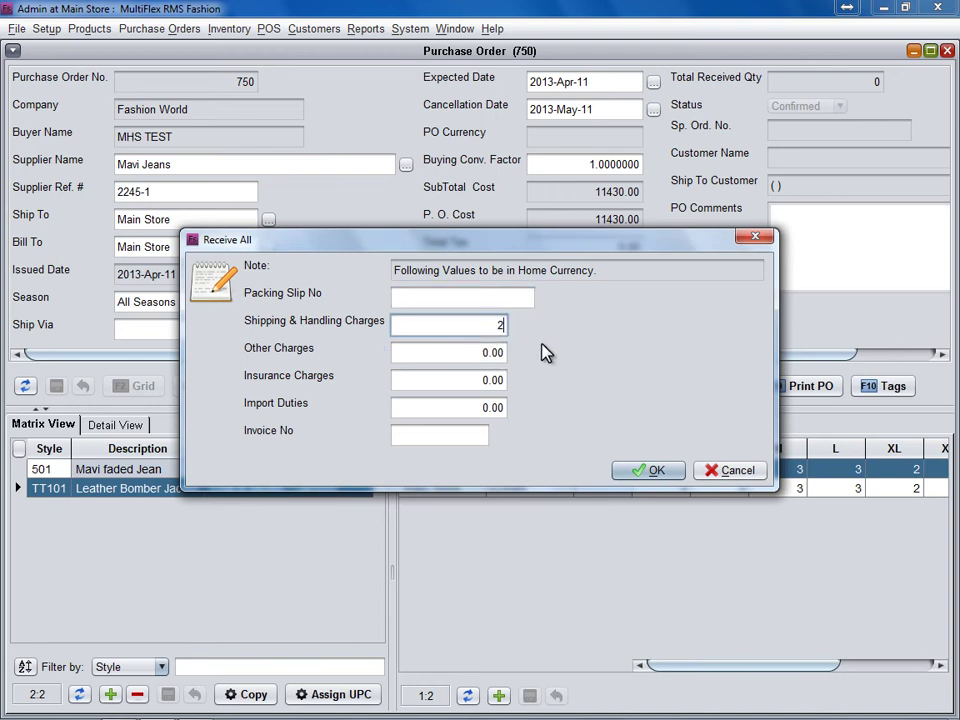
{"action": "type", "text": "5"}
{"action": "left_click", "coordinate": [621, 469]}
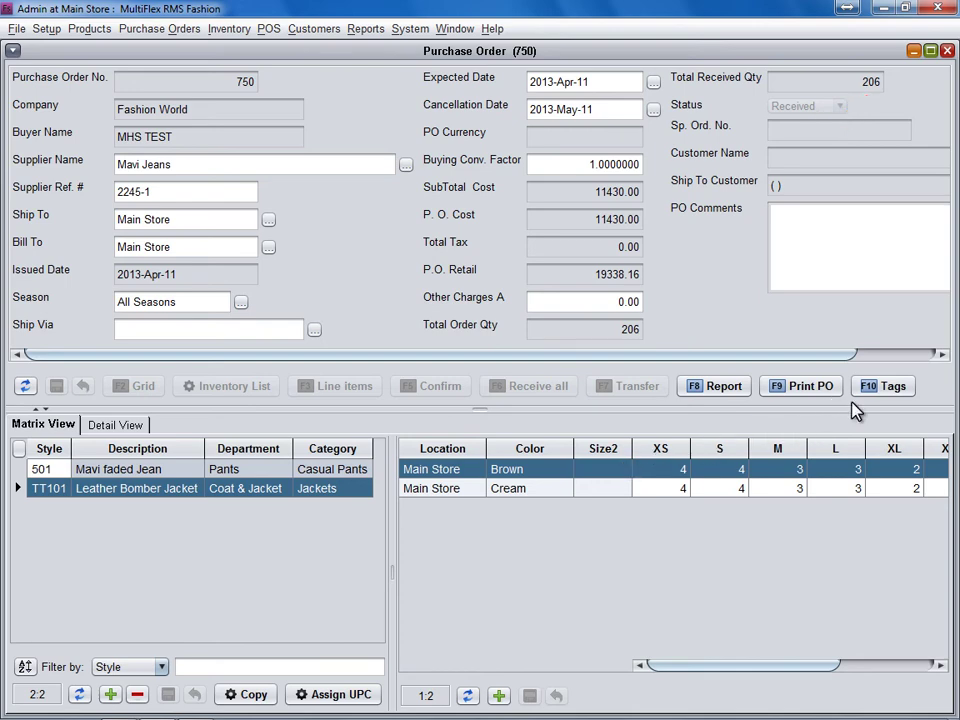
Generate barcode price tags for PO 750 starting at row 1, column 1
{"action": "left_click", "coordinate": [875, 390]}
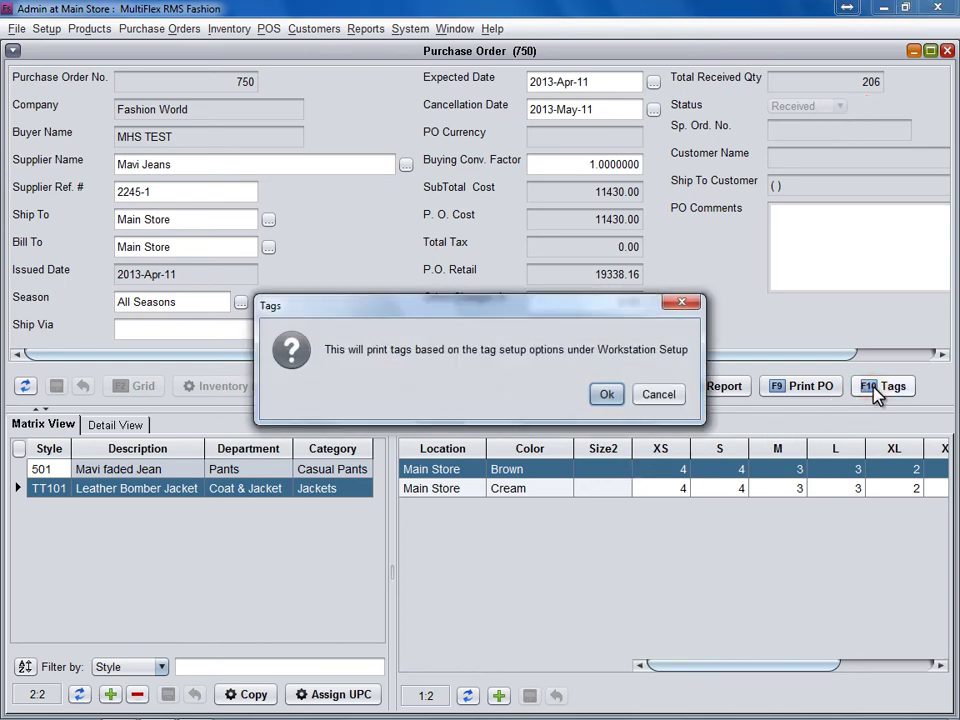
{"action": "left_click", "coordinate": [612, 398]}
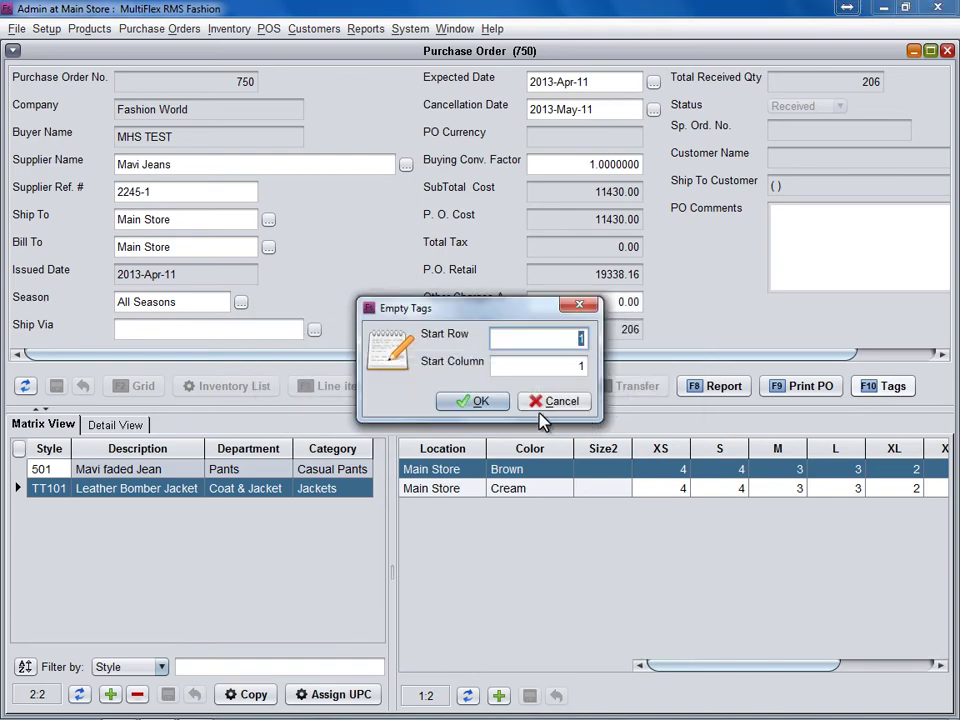
{"action": "left_click", "coordinate": [501, 401]}
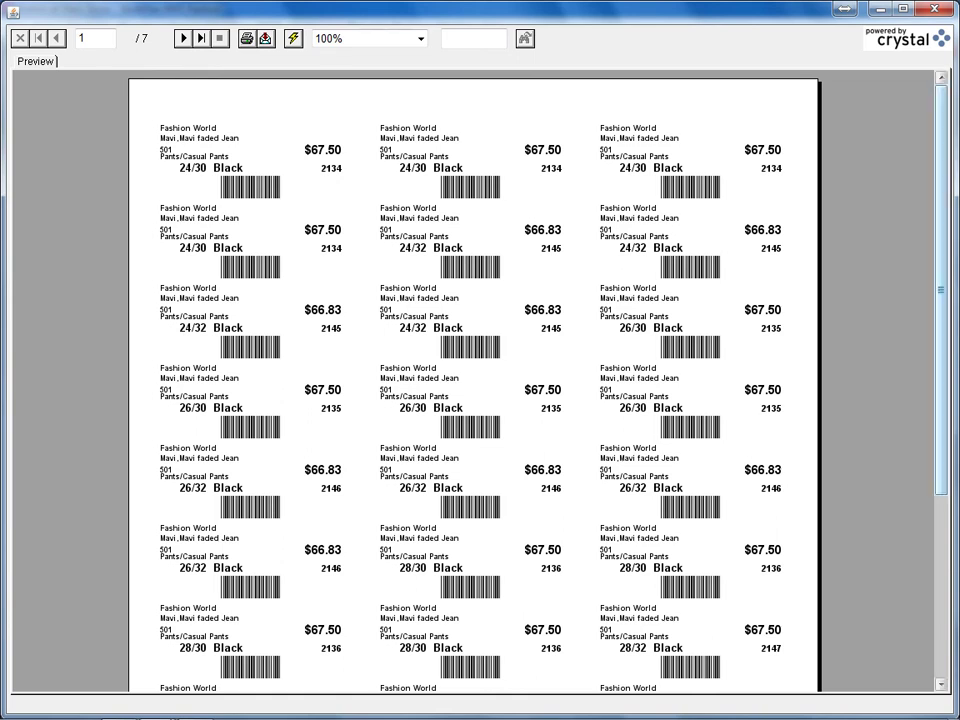
Review the seven pages of Mavi jean price tags, then close the preview
{"action": "scroll", "coordinate": [480, 380], "scroll_direction": "down", "scroll_amount": 1}
{"action": "scroll", "coordinate": [480, 380], "scroll_direction": "down", "scroll_amount": 1}
{"action": "scroll", "coordinate": [480, 380], "scroll_direction": "down", "scroll_amount": 1}
{"action": "scroll", "coordinate": [480, 380], "scroll_direction": "down", "scroll_amount": 1}
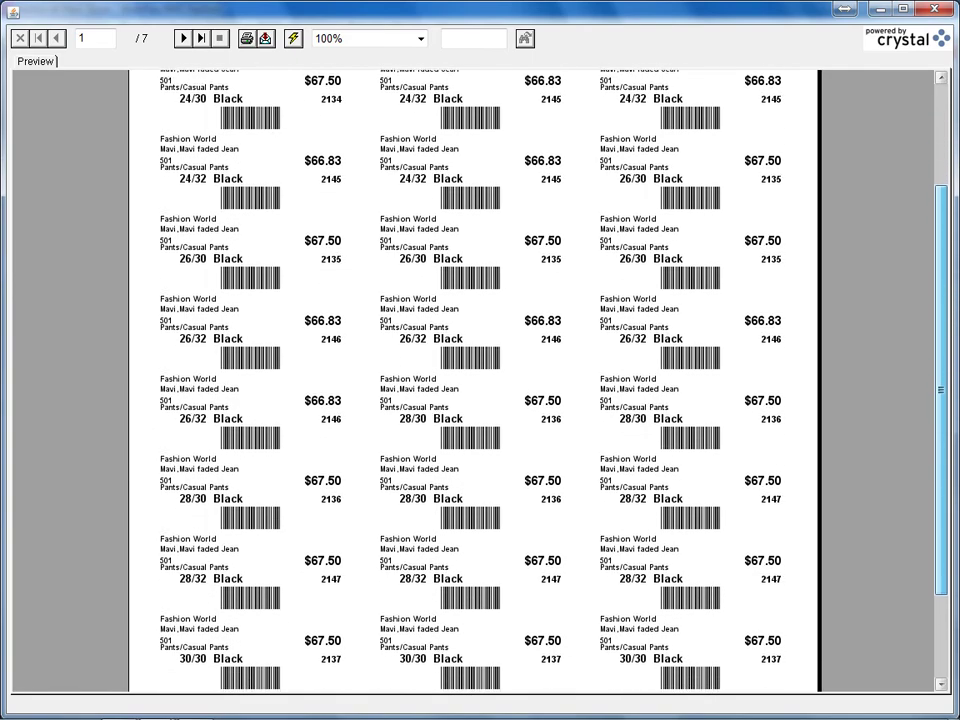
{"action": "scroll", "coordinate": [480, 380], "scroll_direction": "down", "scroll_amount": 1}
{"action": "scroll", "coordinate": [480, 380], "scroll_direction": "down", "scroll_amount": 2}
{"action": "scroll", "coordinate": [480, 380], "scroll_direction": "down", "scroll_amount": 1}
{"action": "scroll", "coordinate": [480, 380], "scroll_direction": "down", "scroll_amount": 1}
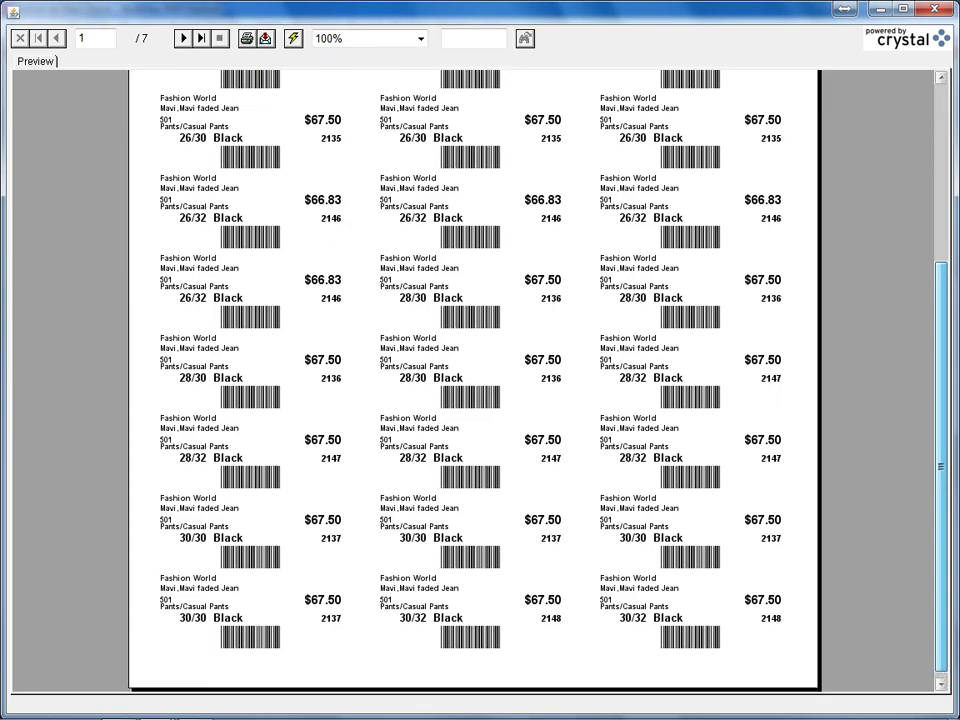
{"action": "scroll", "coordinate": [480, 380], "scroll_direction": "up", "scroll_amount": 3}
{"action": "scroll", "coordinate": [480, 380], "scroll_direction": "up", "scroll_amount": 3}
{"action": "scroll", "coordinate": [480, 380], "scroll_direction": "up", "scroll_amount": 1}
{"action": "left_click", "coordinate": [934, 9]}
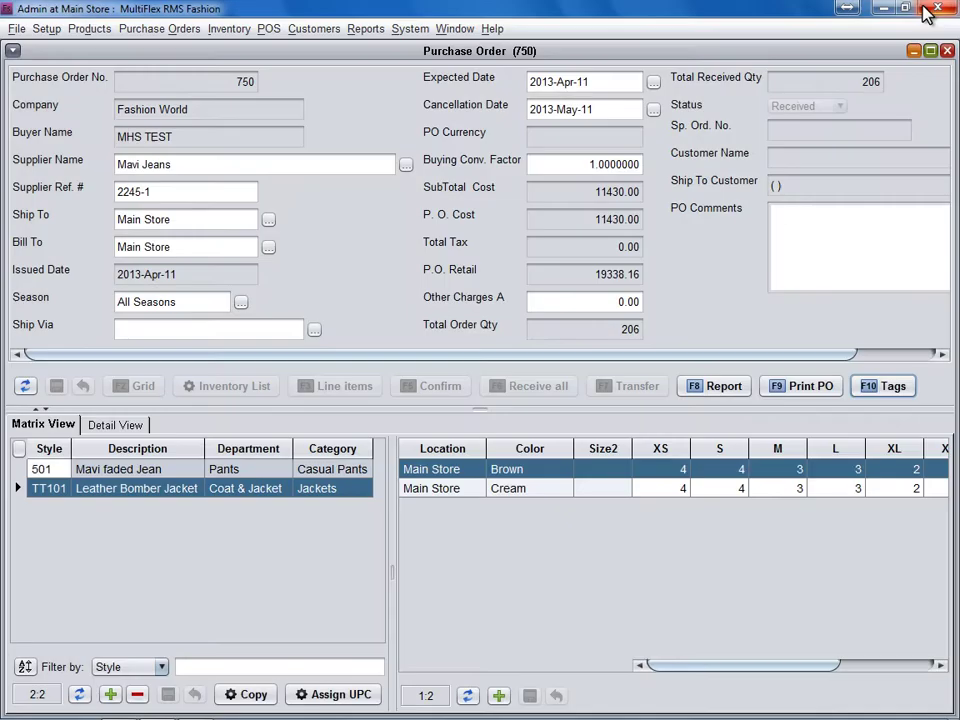
Preview PO 750 in grid format, check the last page totals (206 units, 11,430.00), and close it
{"action": "left_click", "coordinate": [824, 387]}
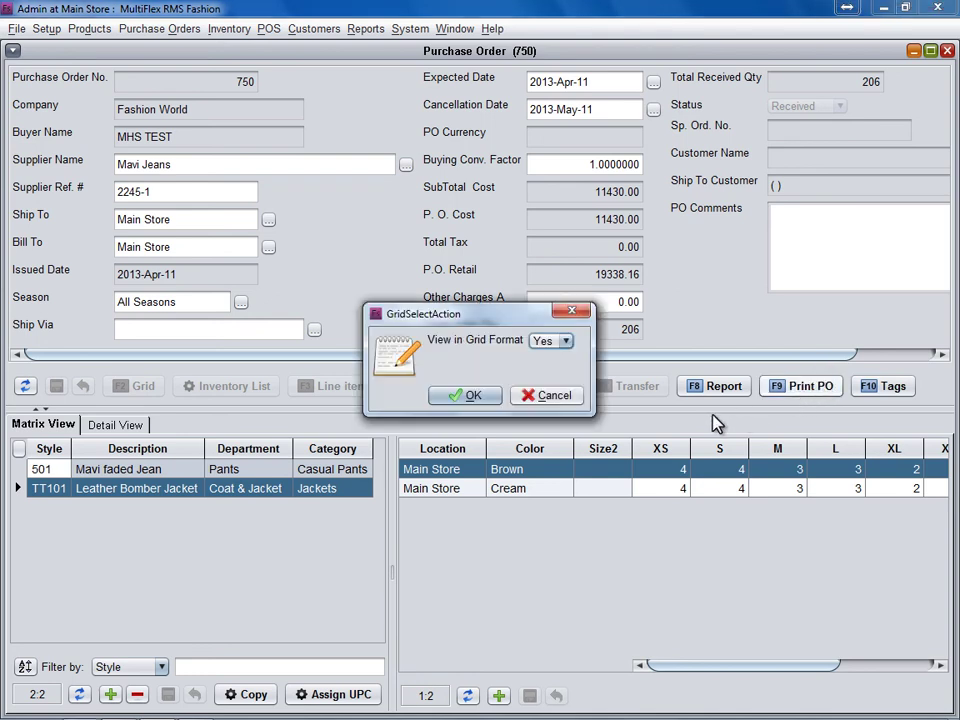
{"action": "left_click", "coordinate": [565, 341]}
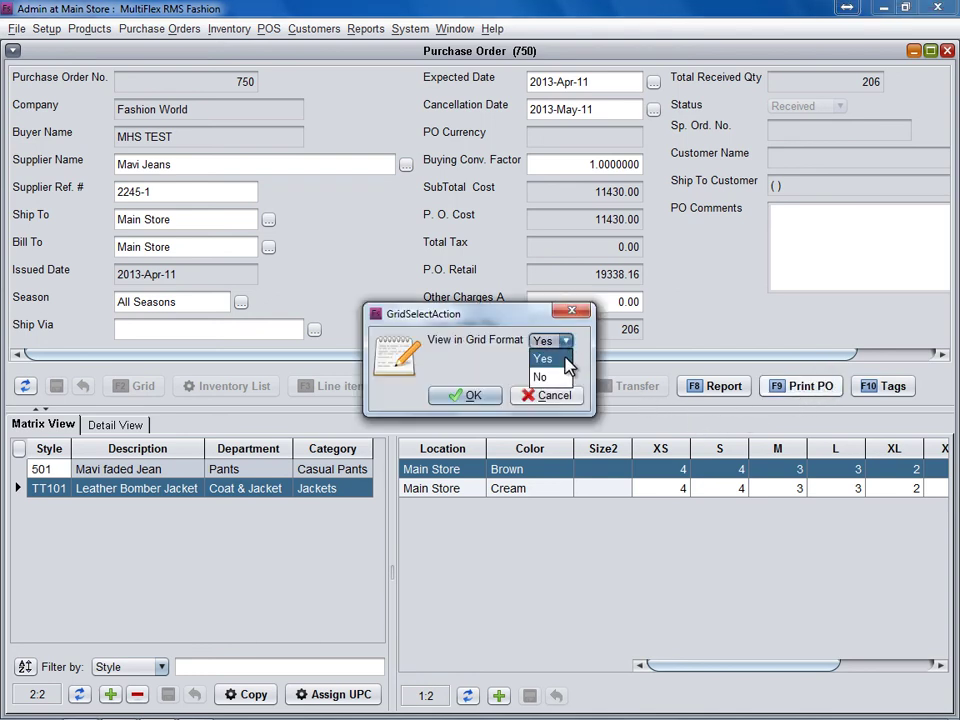
{"action": "left_click", "coordinate": [553, 358]}
{"action": "left_click", "coordinate": [470, 396]}
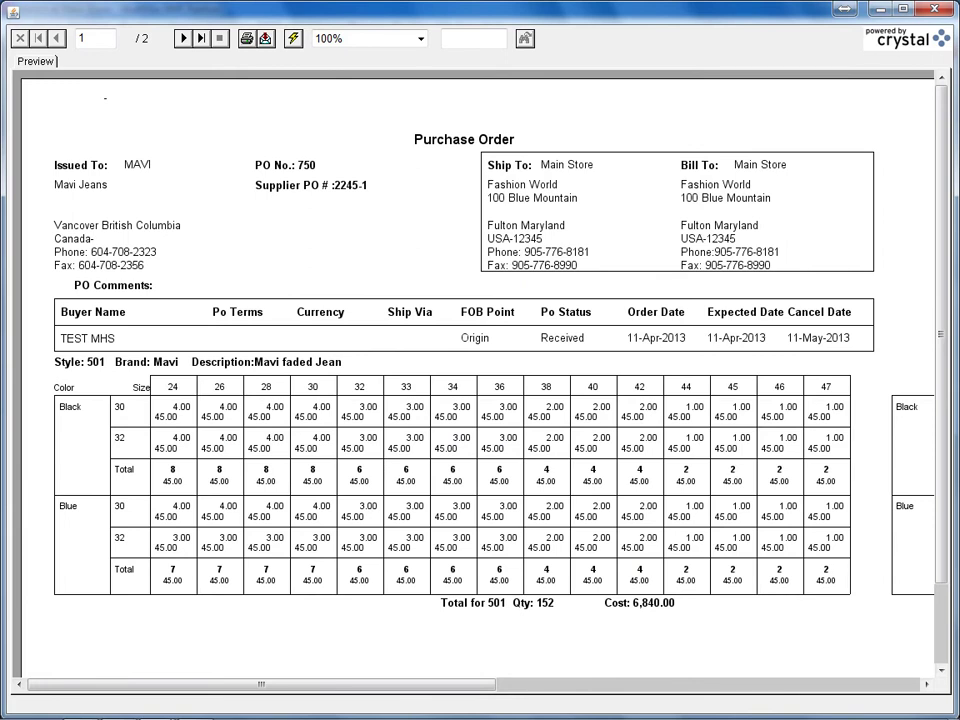
{"action": "left_click", "coordinate": [201, 40]}
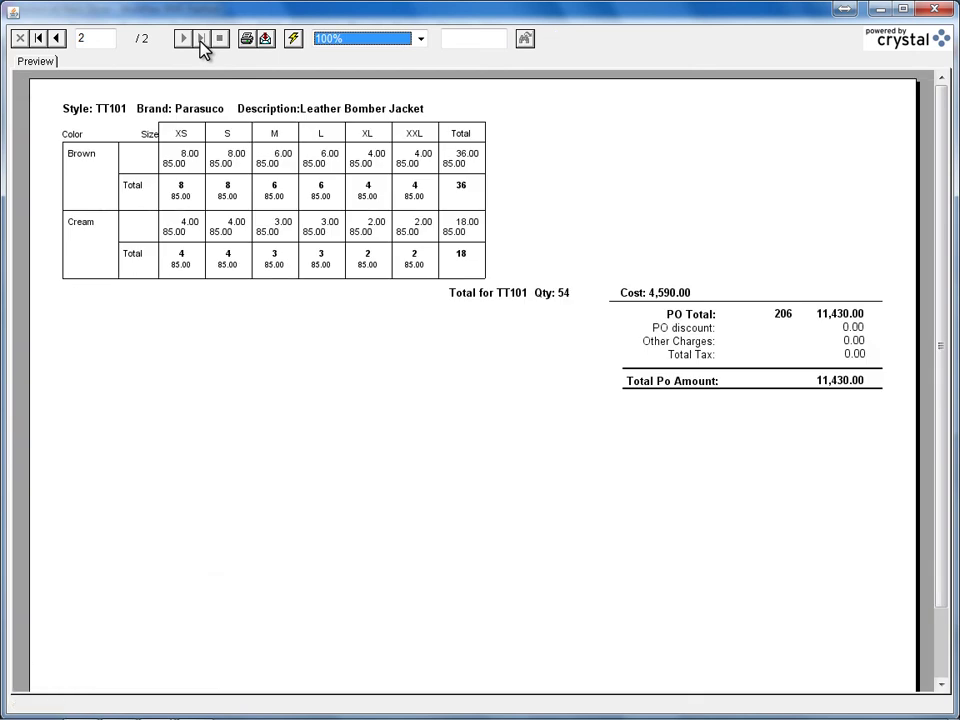
{"action": "left_click", "coordinate": [933, 10]}
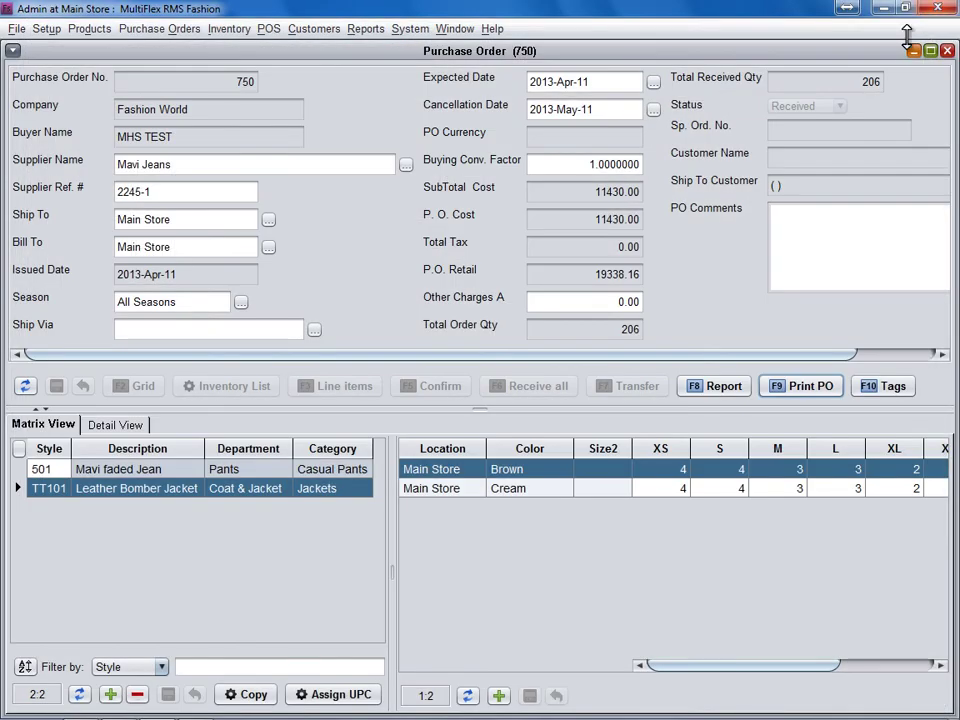
View the PO#750 snapshot report (188 pieces, 9,900.00 cost, 16,278.16 retail), then close it
{"action": "left_click", "coordinate": [714, 386]}
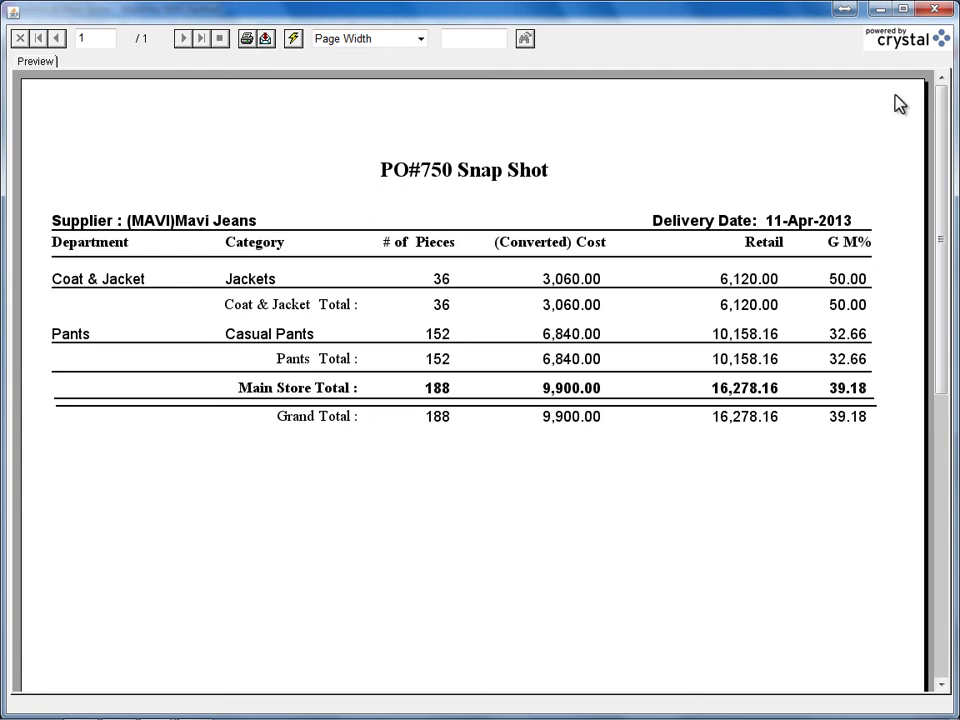
{"action": "left_click", "coordinate": [937, 9]}
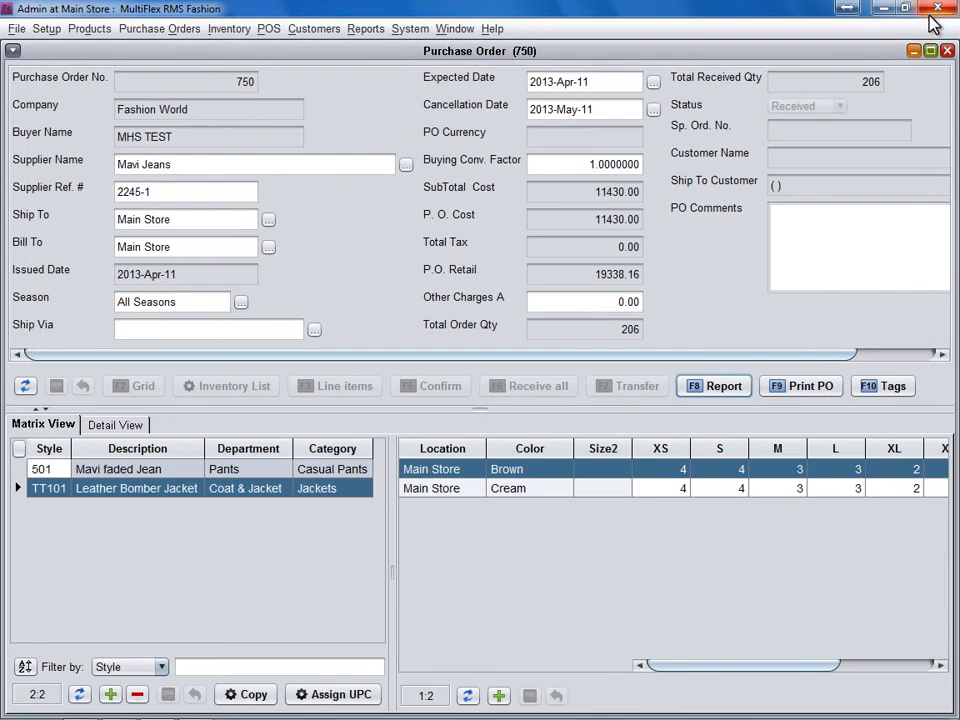